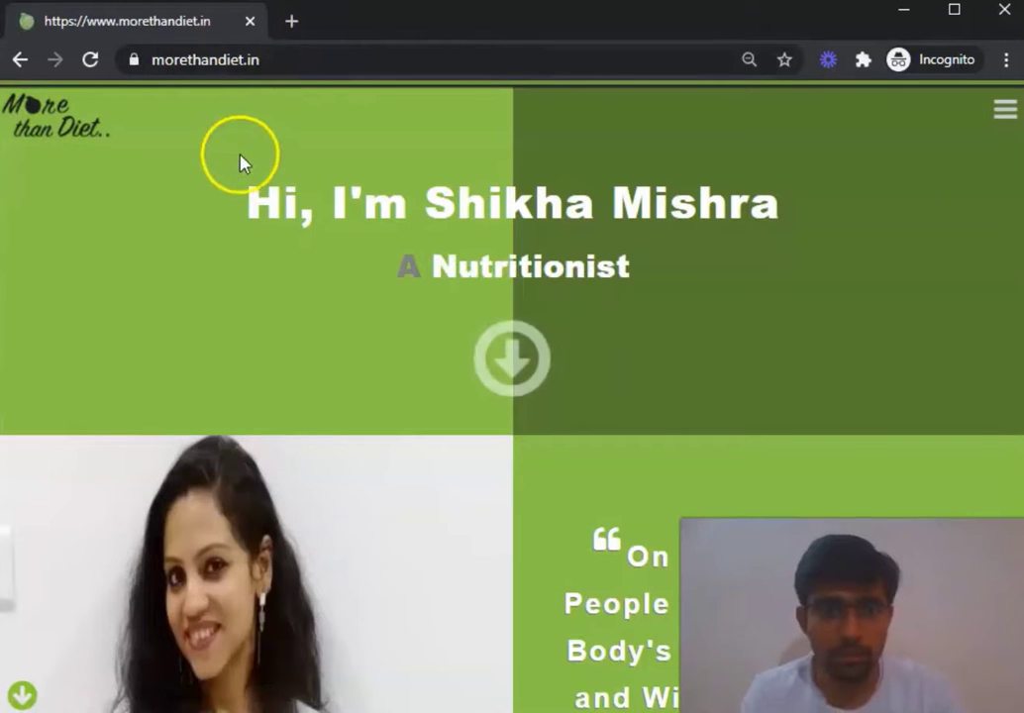
scroll(380, 299, "down", 1)
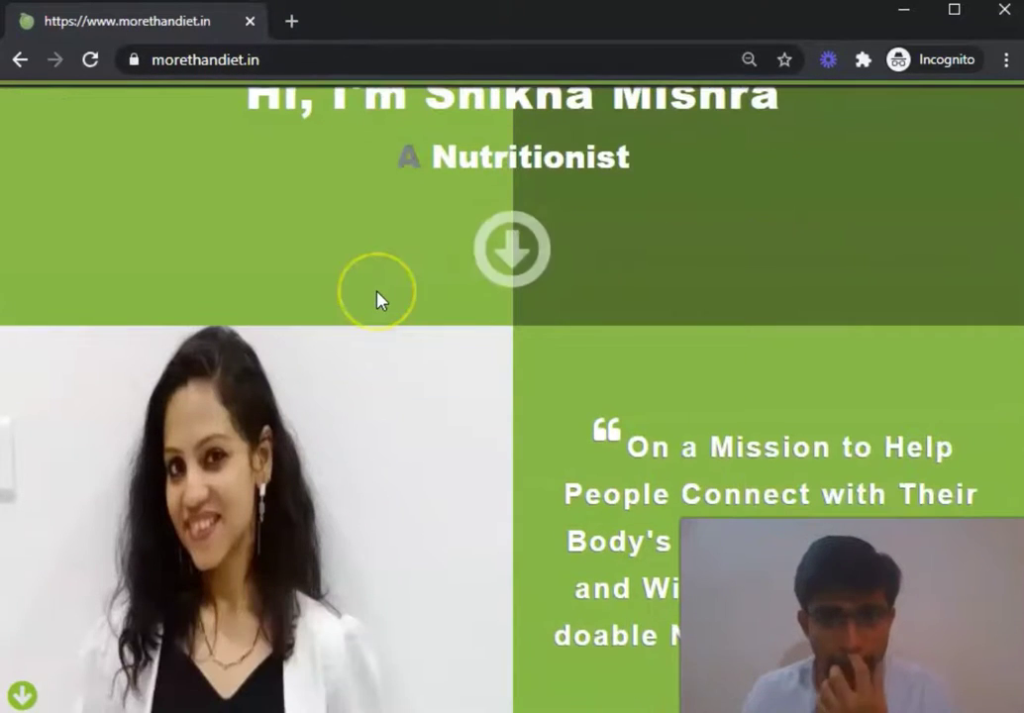
scroll(382, 299, "up", 1)
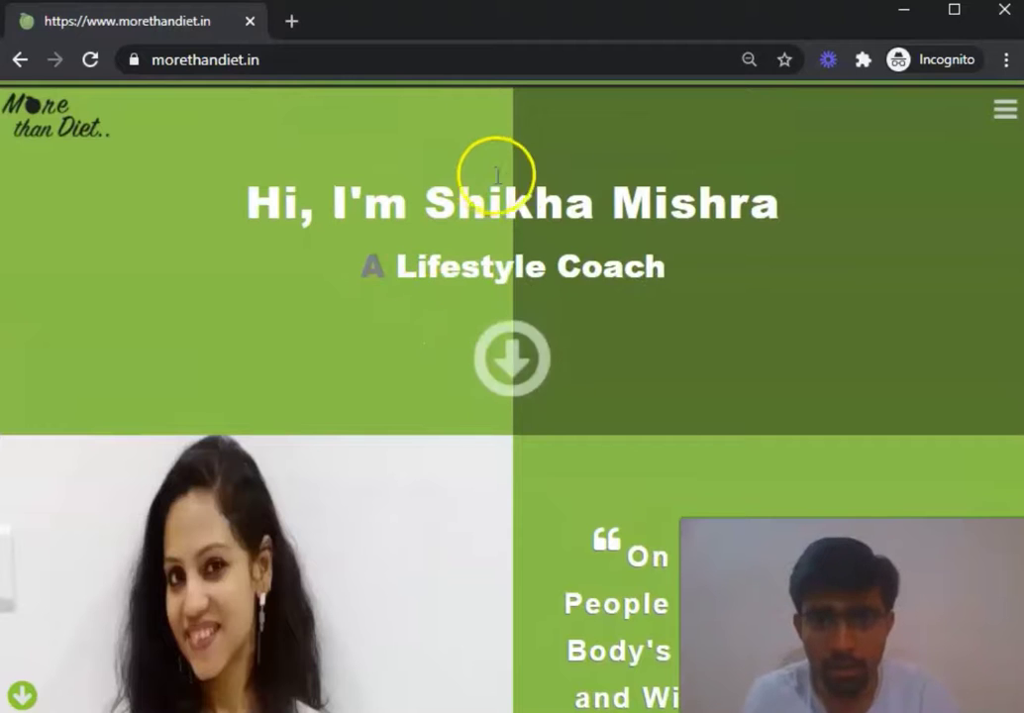
scroll(523, 258, "down", 1)
scroll(523, 262, "up", 1)
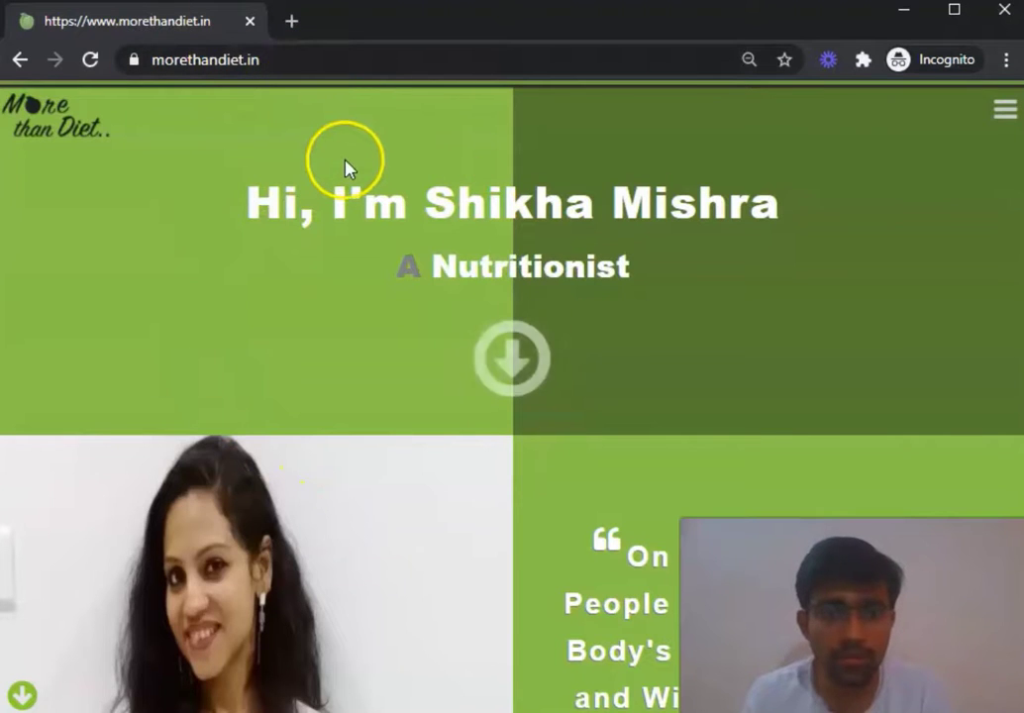
- Open the login page and sign in with the account's e-mail address and PIN / password
left_click(25, 698)
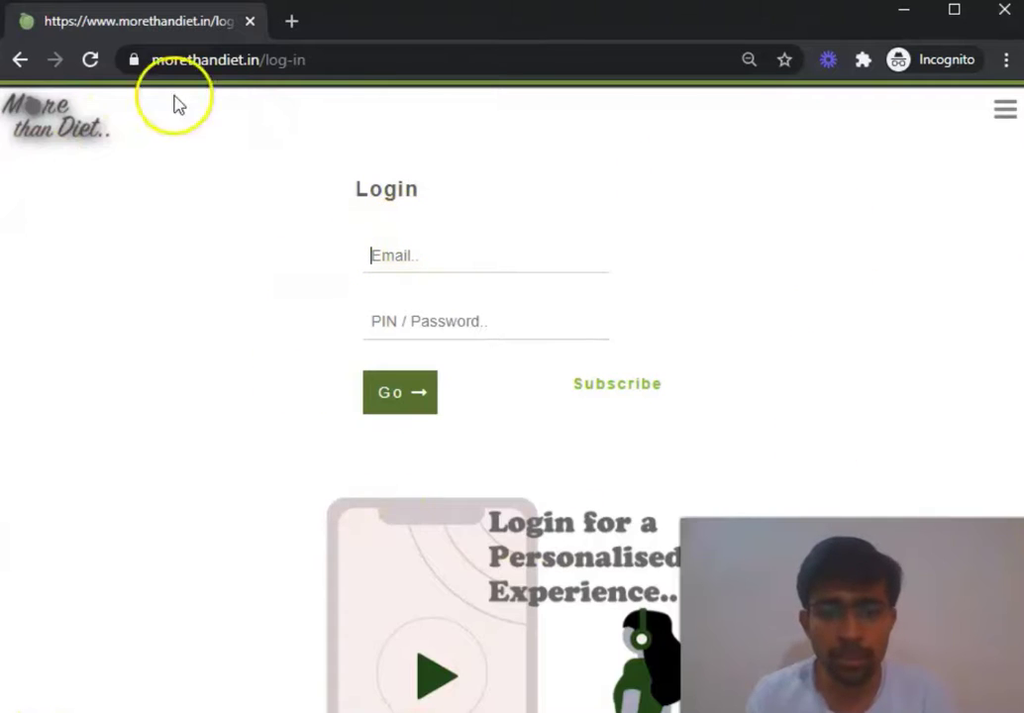
key("Tab")
key("ctrl+v")
left_click(402, 316)
type("1")
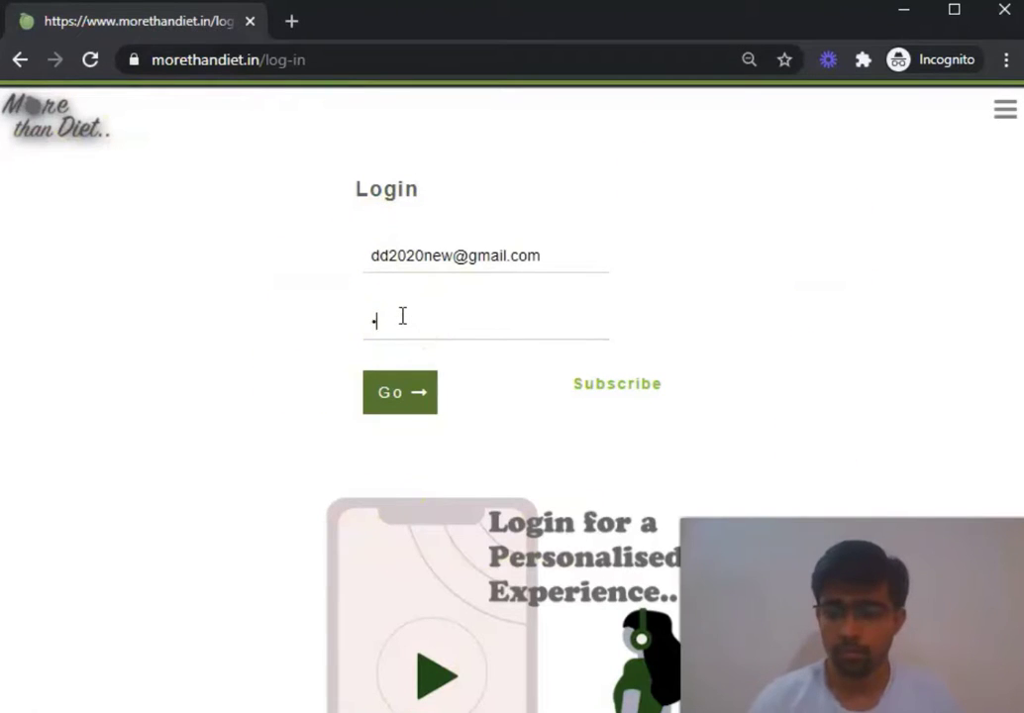
left_click(408, 319)
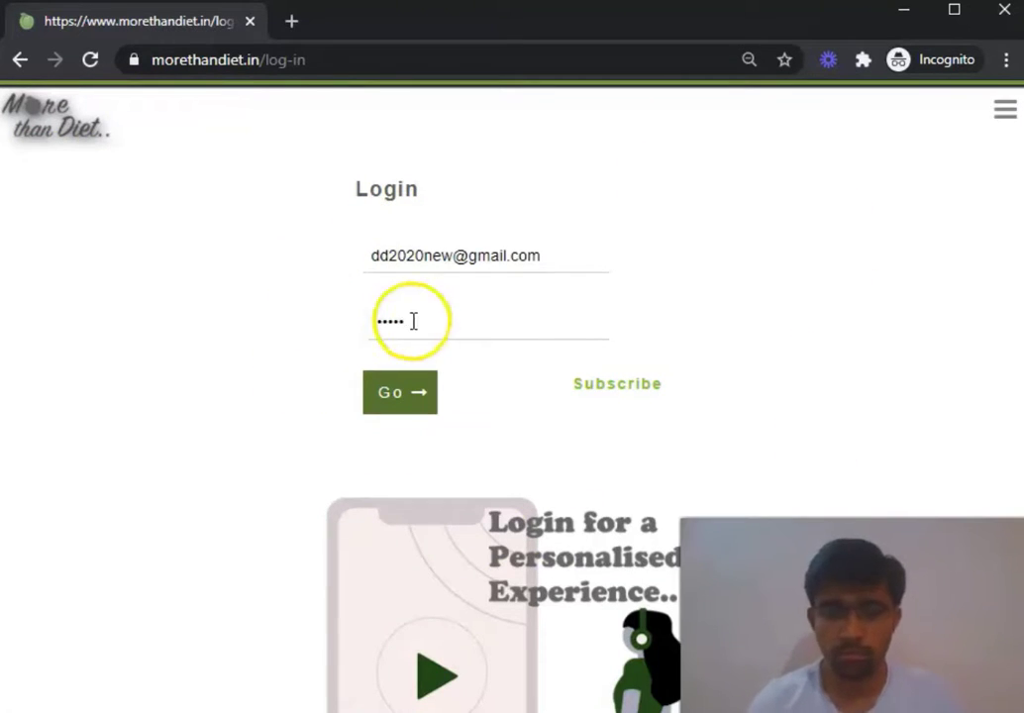
left_click(424, 398)
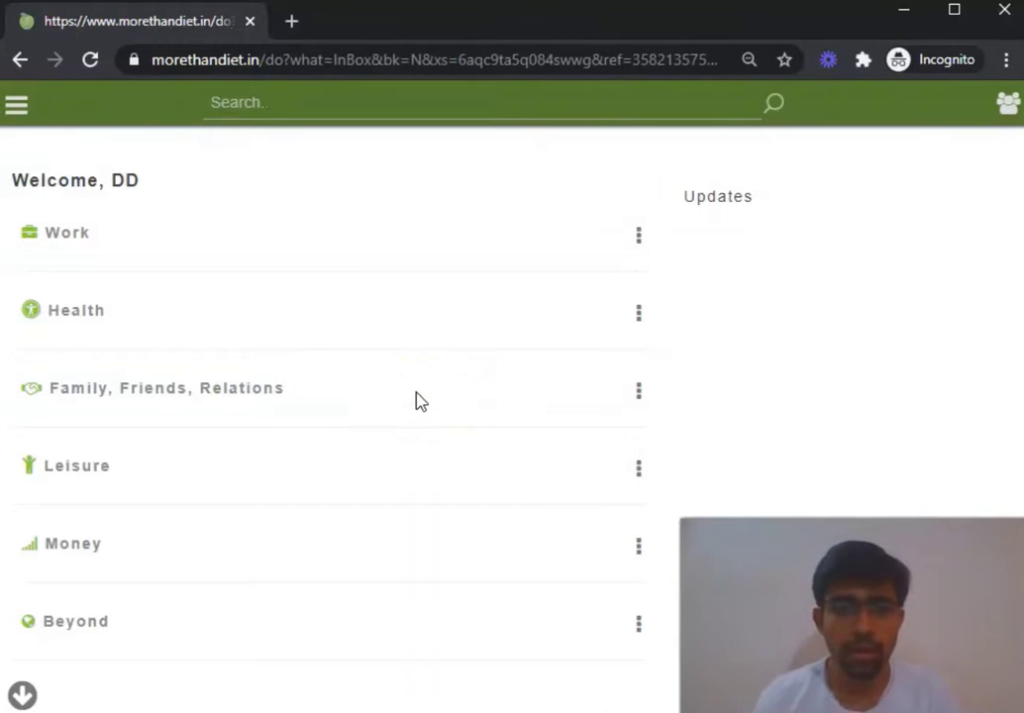
left_click(417, 395)
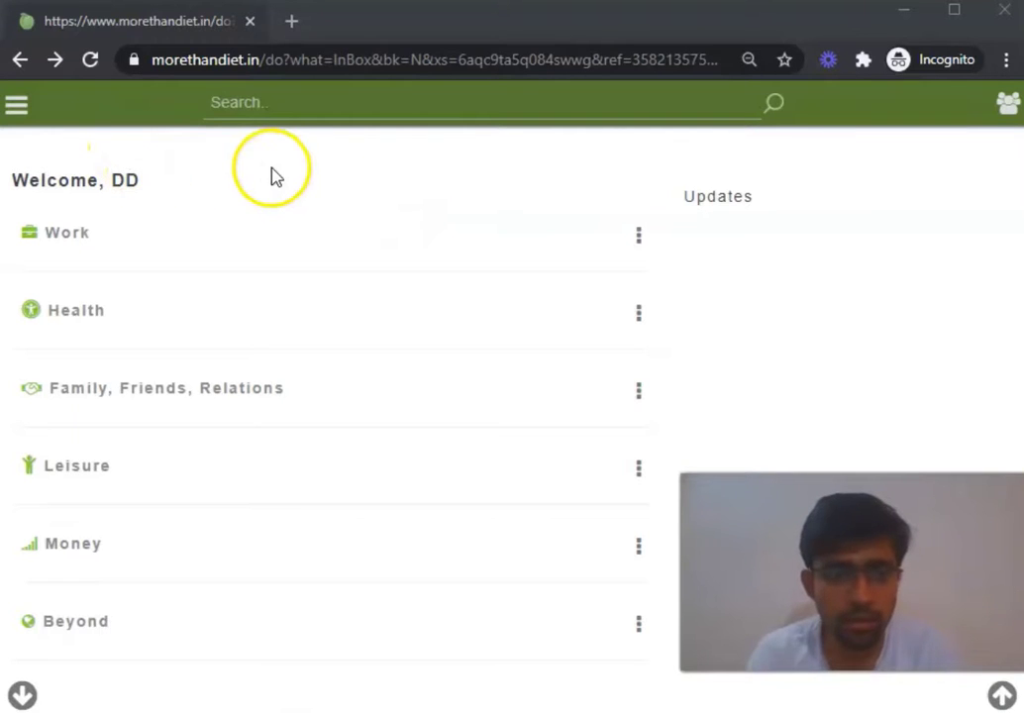
- Start a new article from the Articles entry of the MoreThanDiet.in site and return to the welcome page
left_click(18, 111)
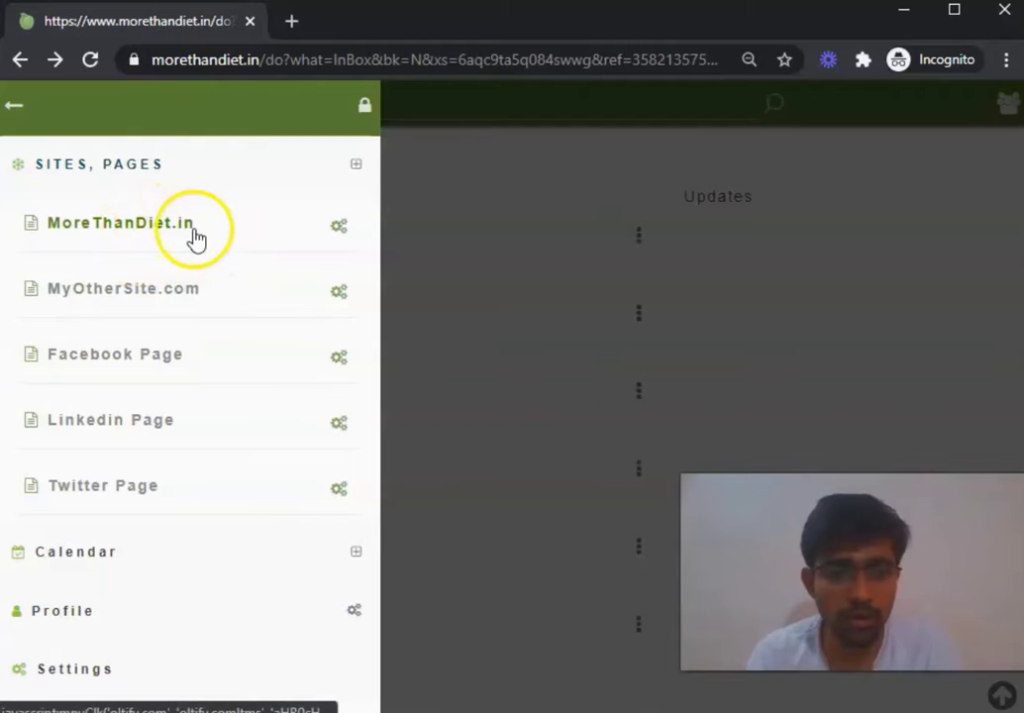
left_click(120, 229)
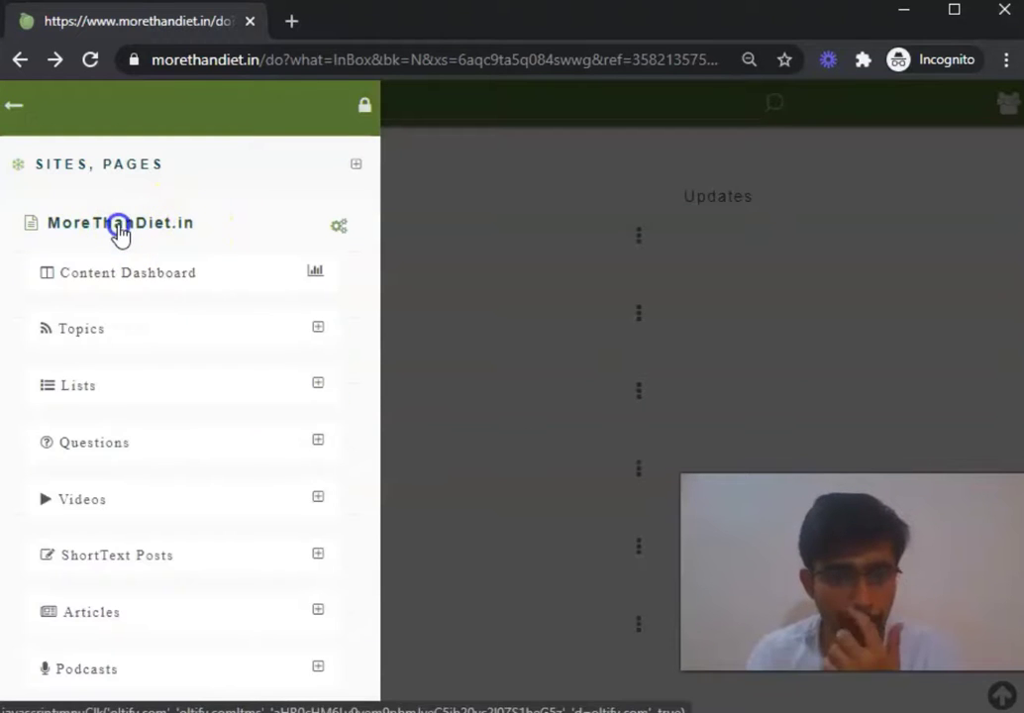
scroll(150, 309, "down", 6)
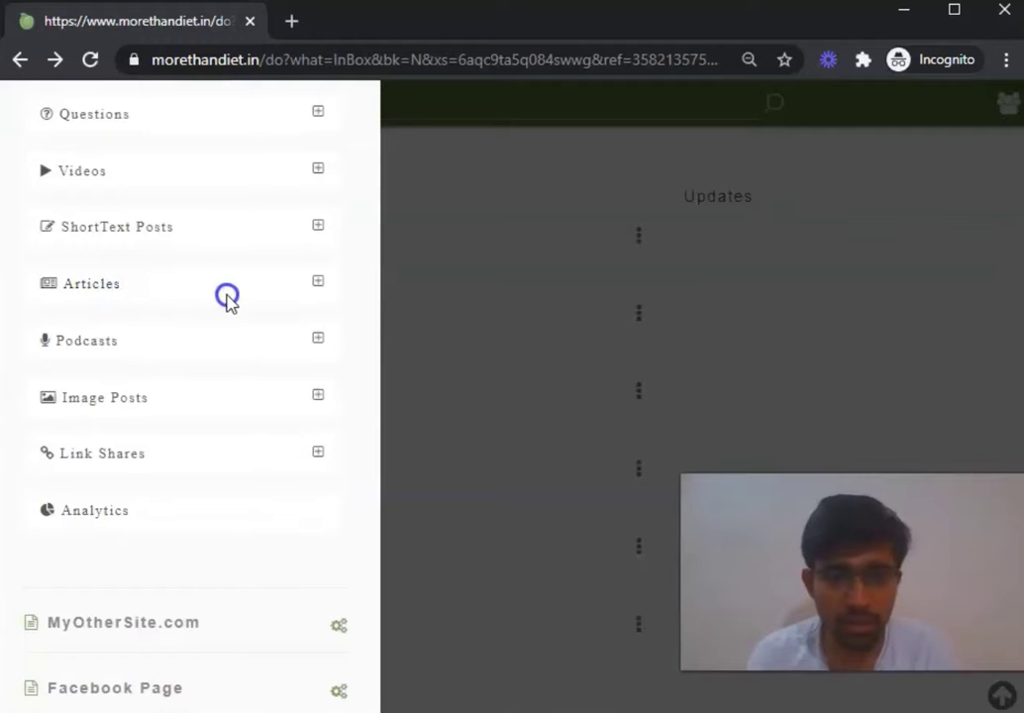
left_click(318, 285)
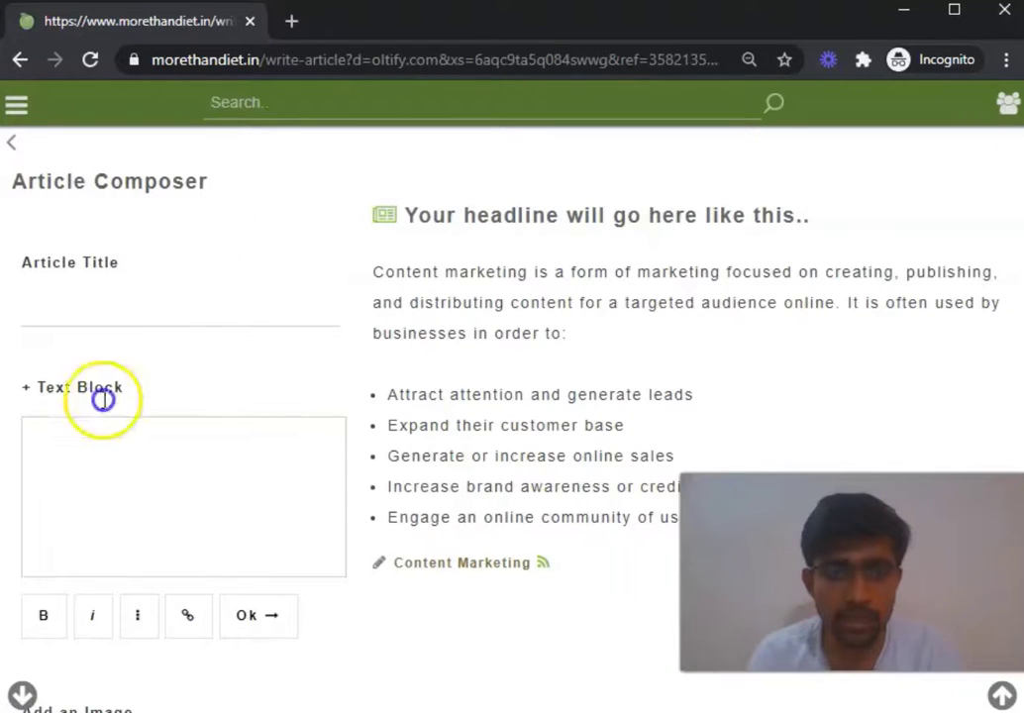
left_click(194, 441)
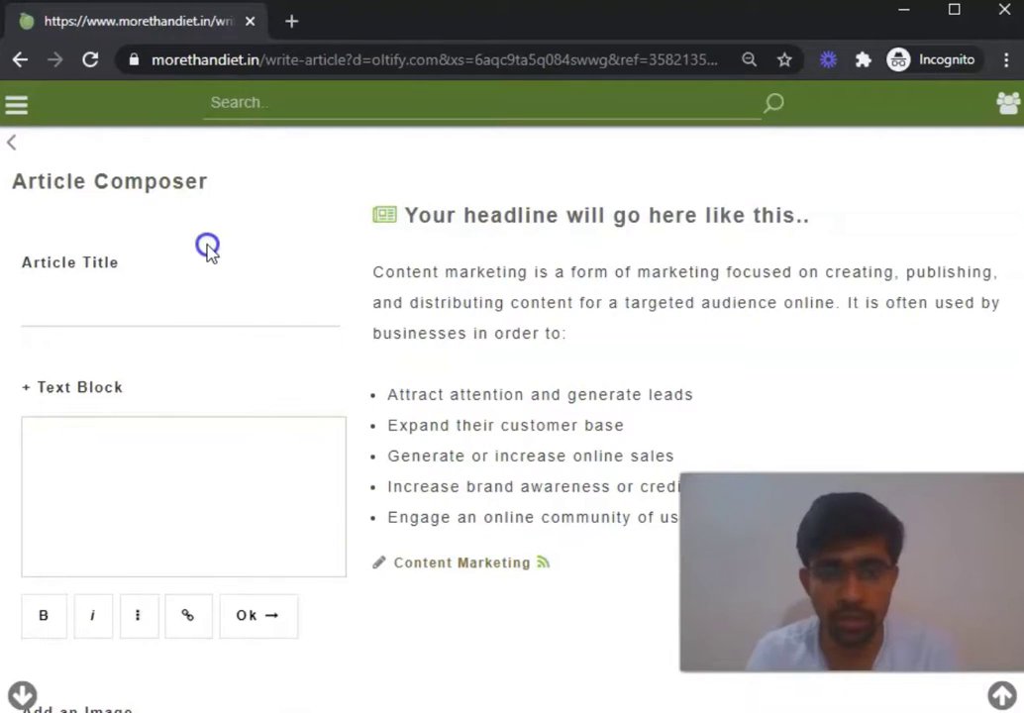
left_click(12, 142)
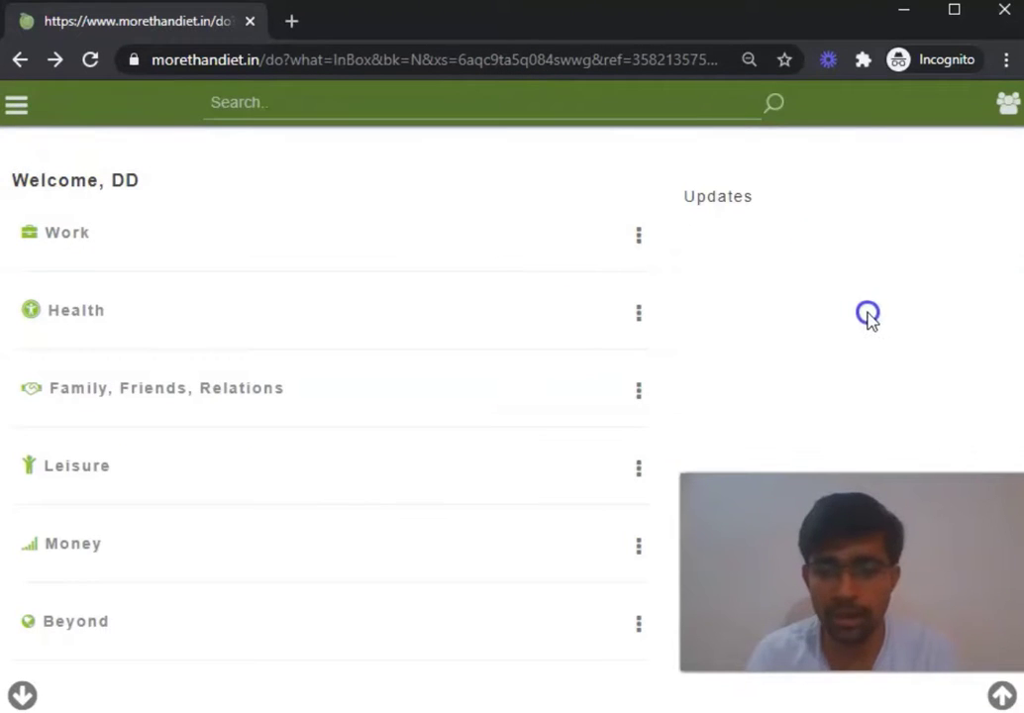
- Open the Article Composer through the Write an Article option on the Add, Create, Post, Share, Publish page
left_click(1004, 697)
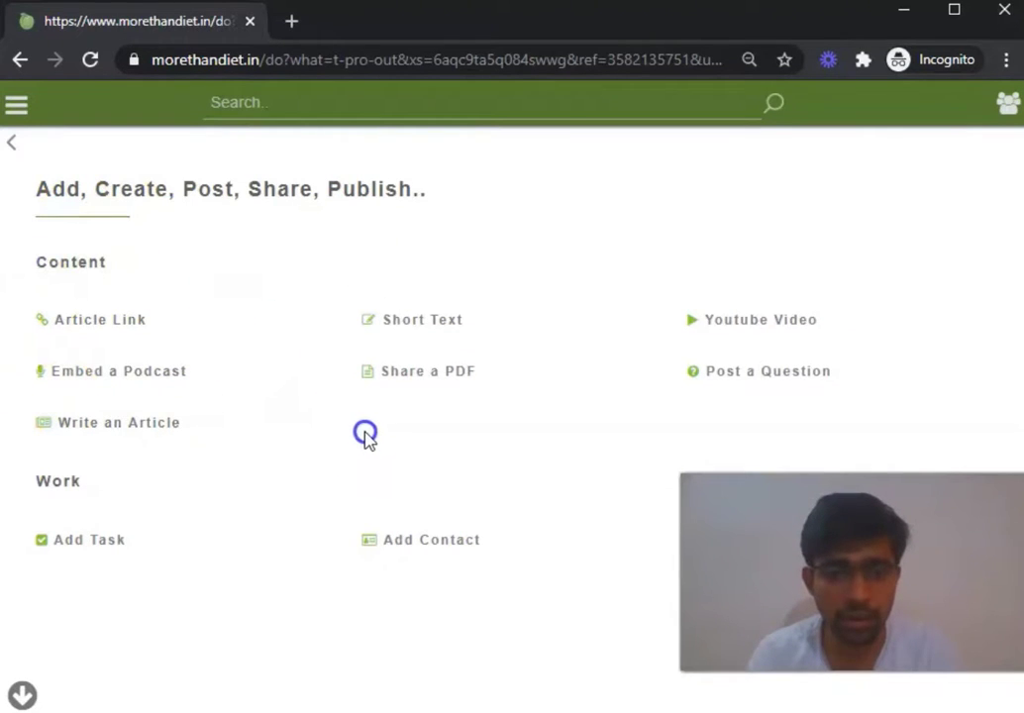
left_click(167, 427)
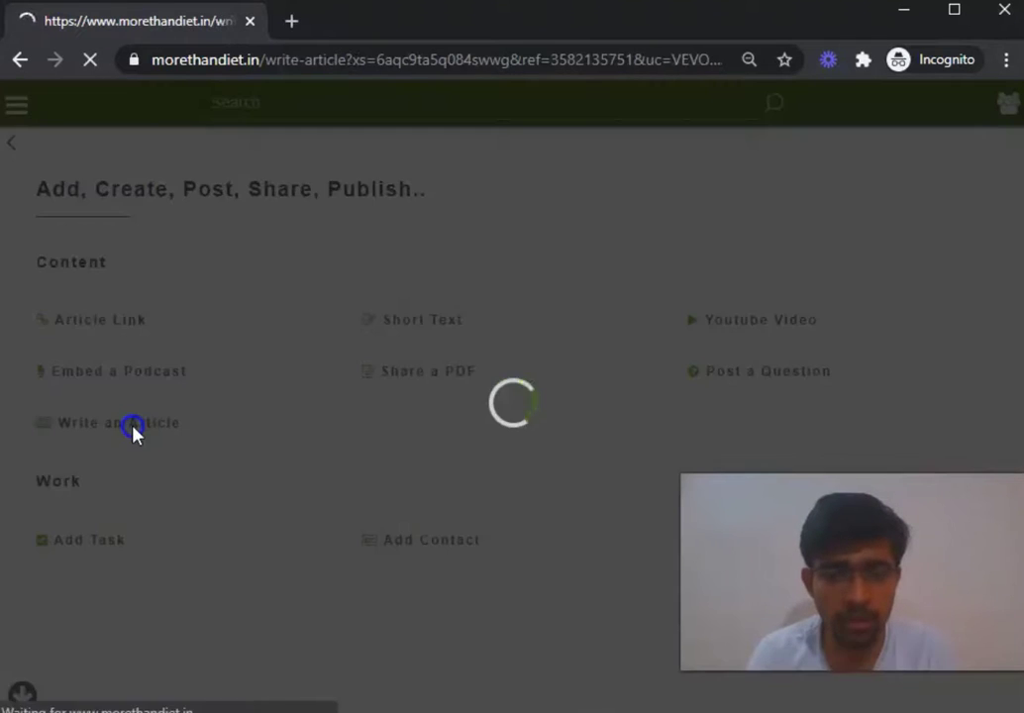
left_click(185, 253)
left_click(95, 533)
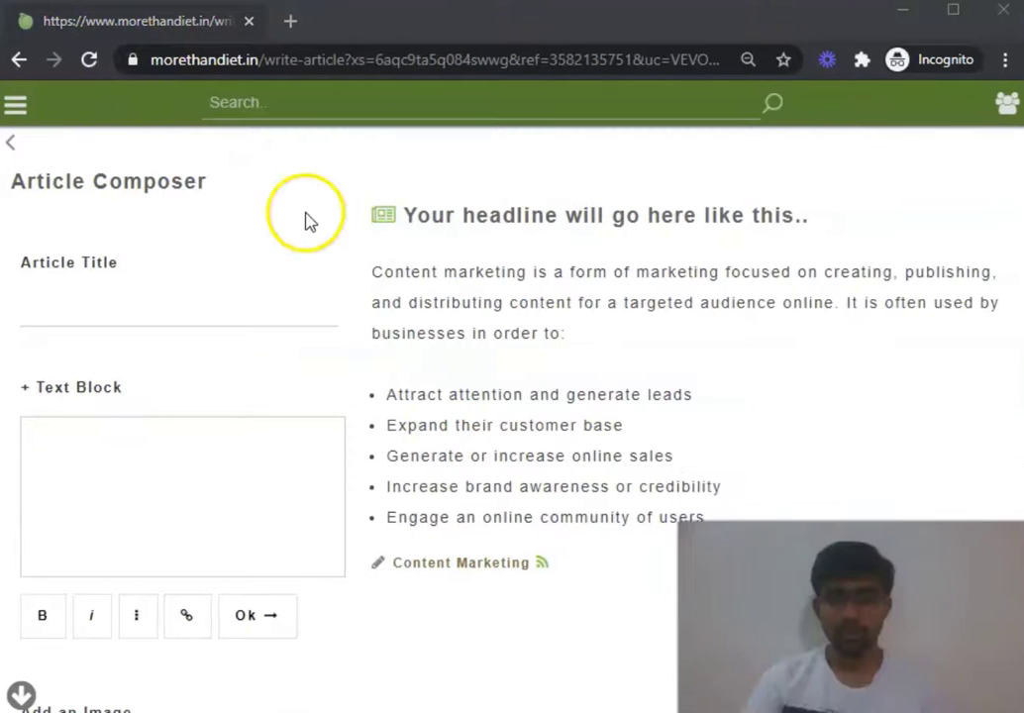
- Enter "How to get loose 5kgs in 30 days?" as the article title
left_click(220, 306)
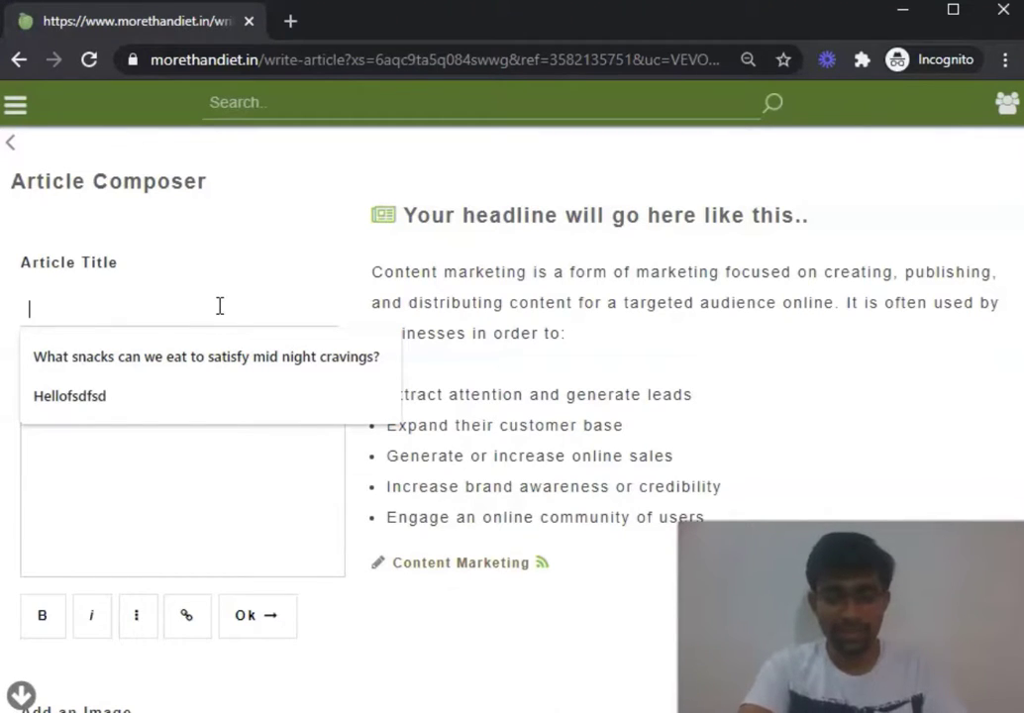
type("How to get thin in 30 days")
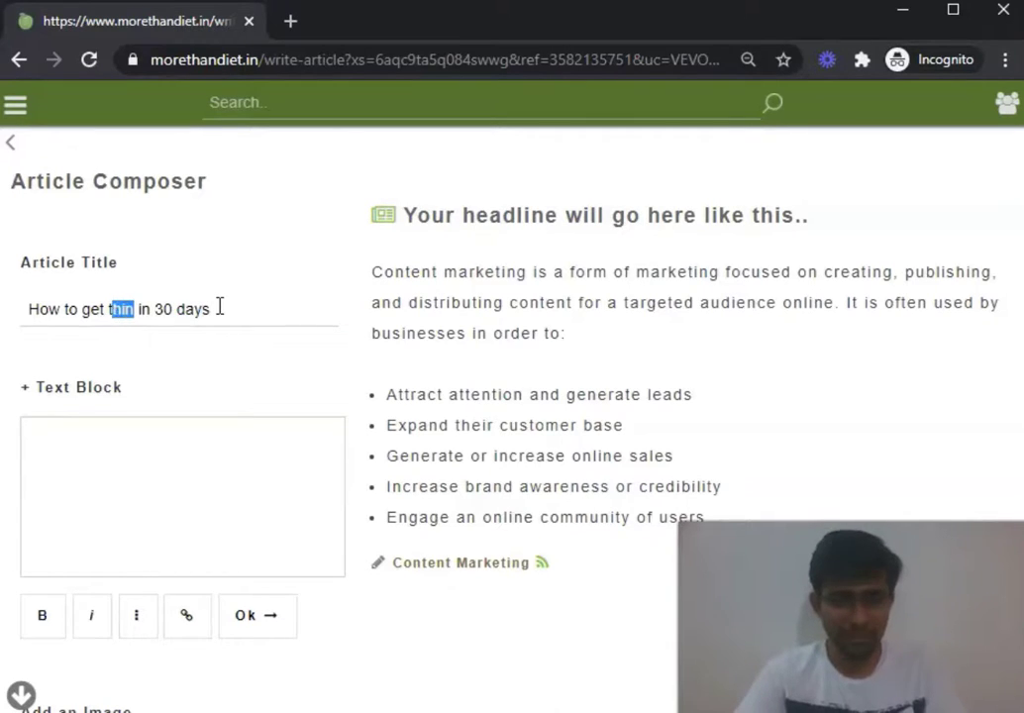
type("m")
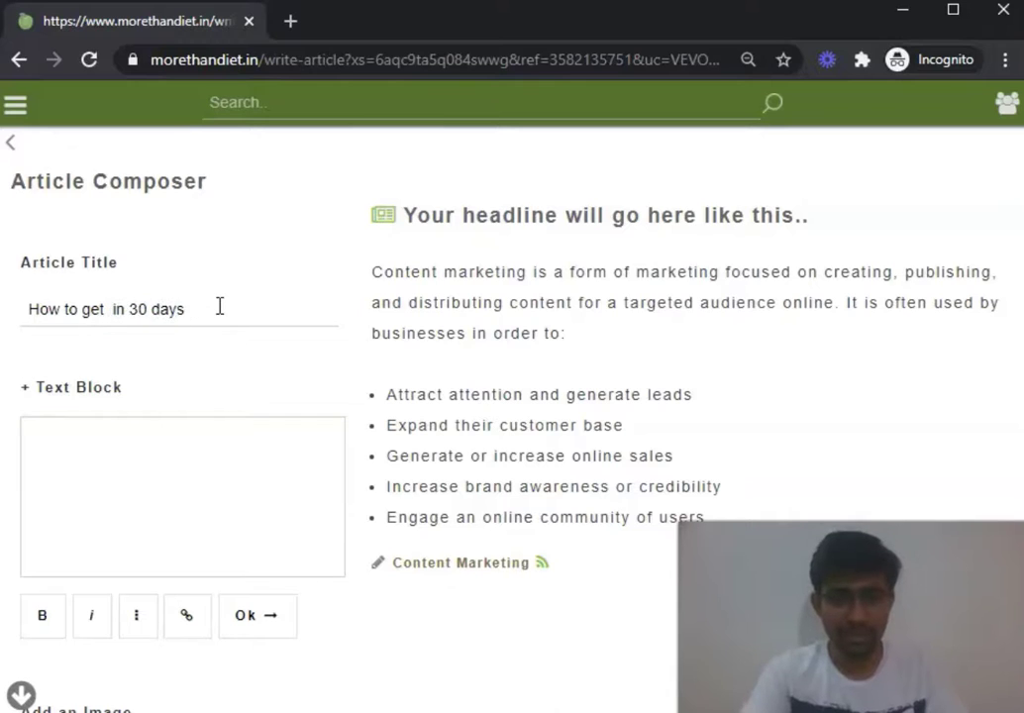
type("loose5k")
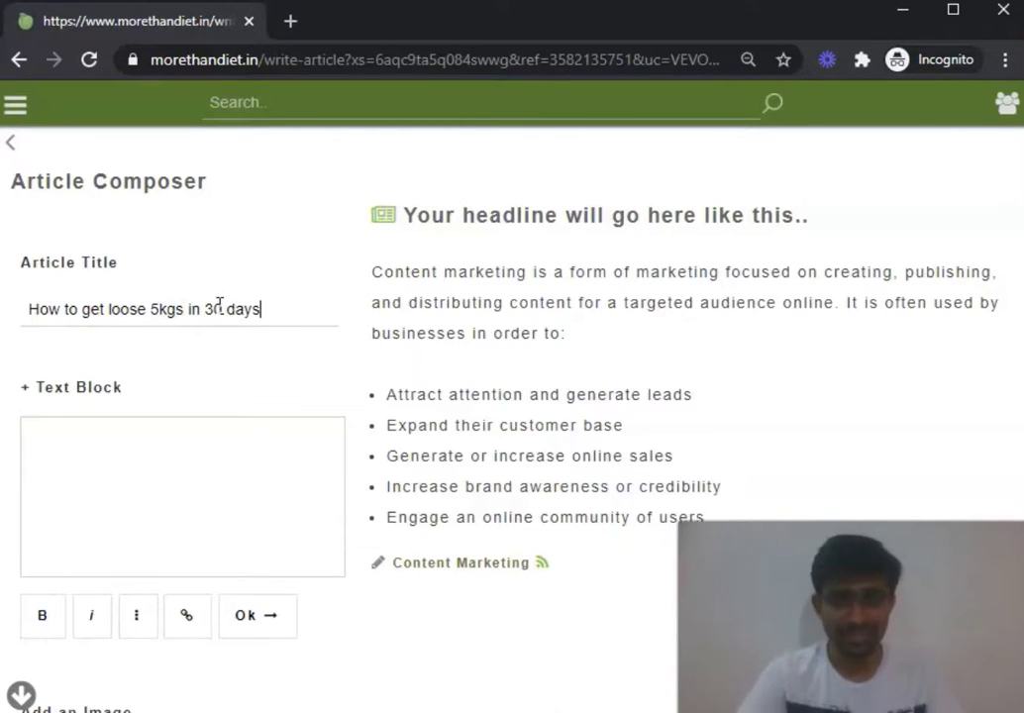
- Add a text block containing the sample paragraph that begins "Content marketing is a form of marketing"
left_click(245, 444)
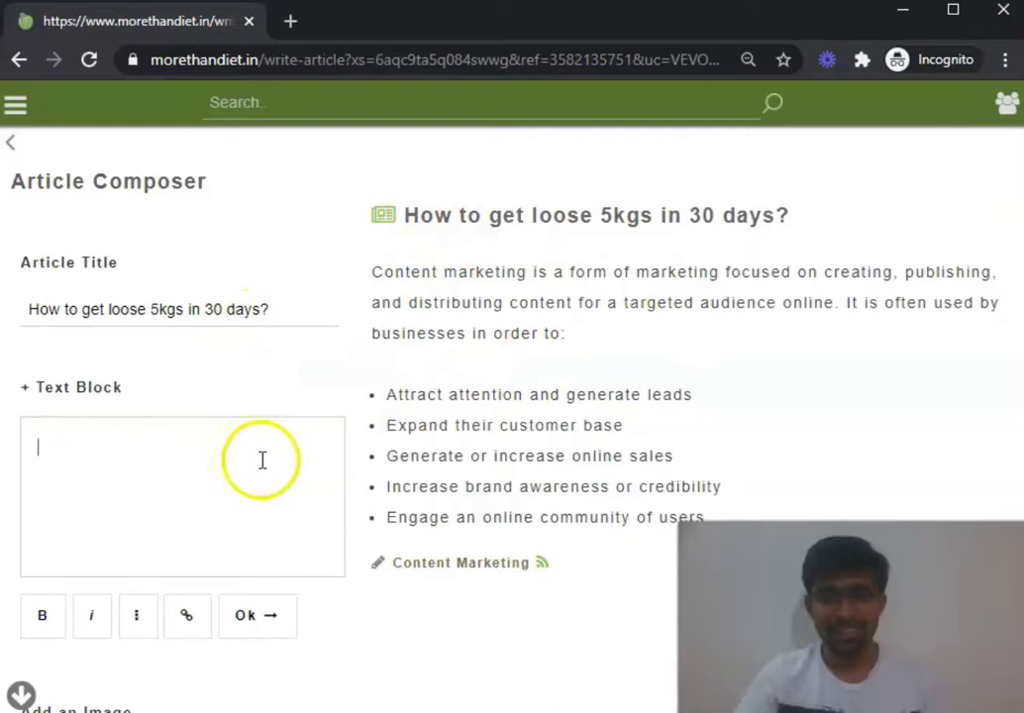
left_click_drag(572, 372, 199, 469)
left_click(256, 614)
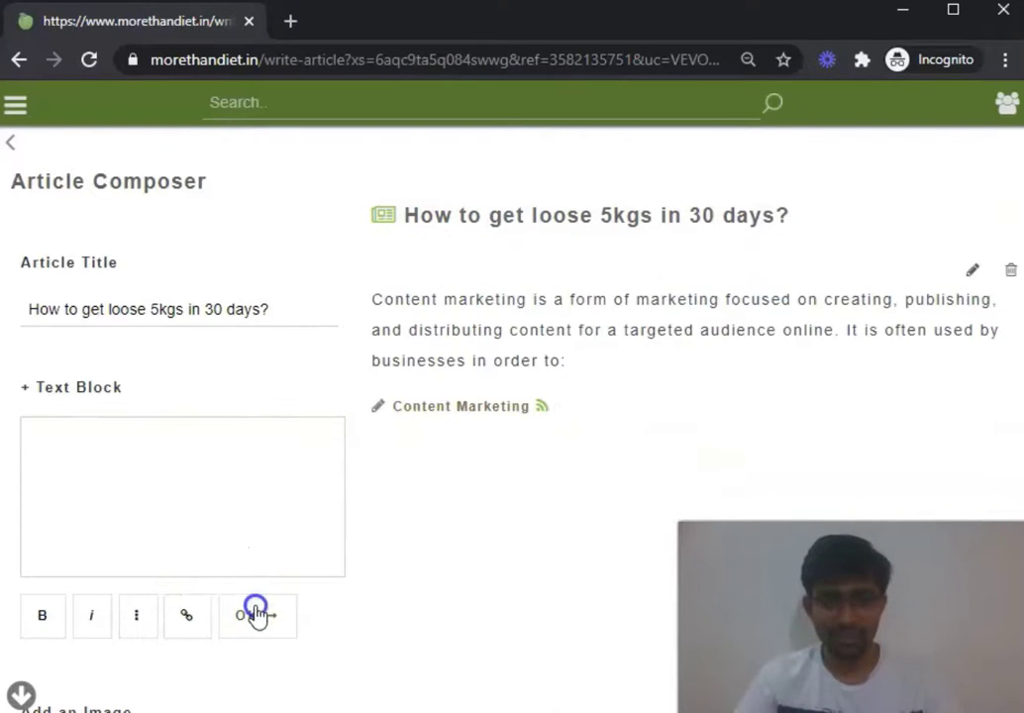
- Add a second text block reading "I want to loose weight at any cost :)"
left_click_drag(608, 377, 356, 302)
key("ctrl+c")
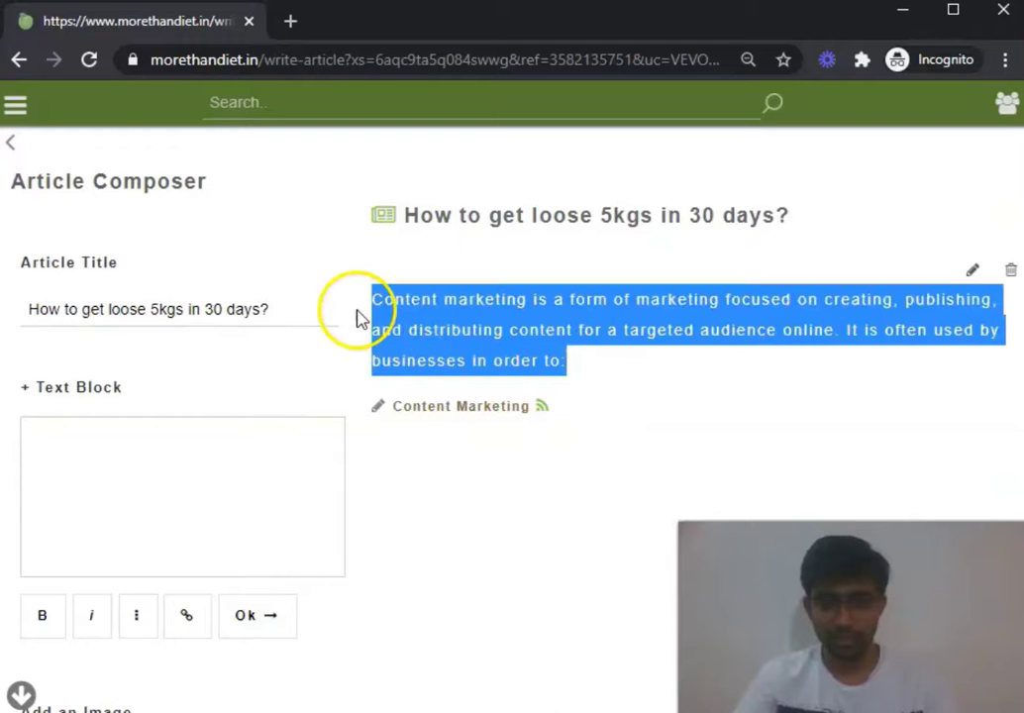
left_click(258, 465)
key("ctrl+v")
key("ctrl+a")
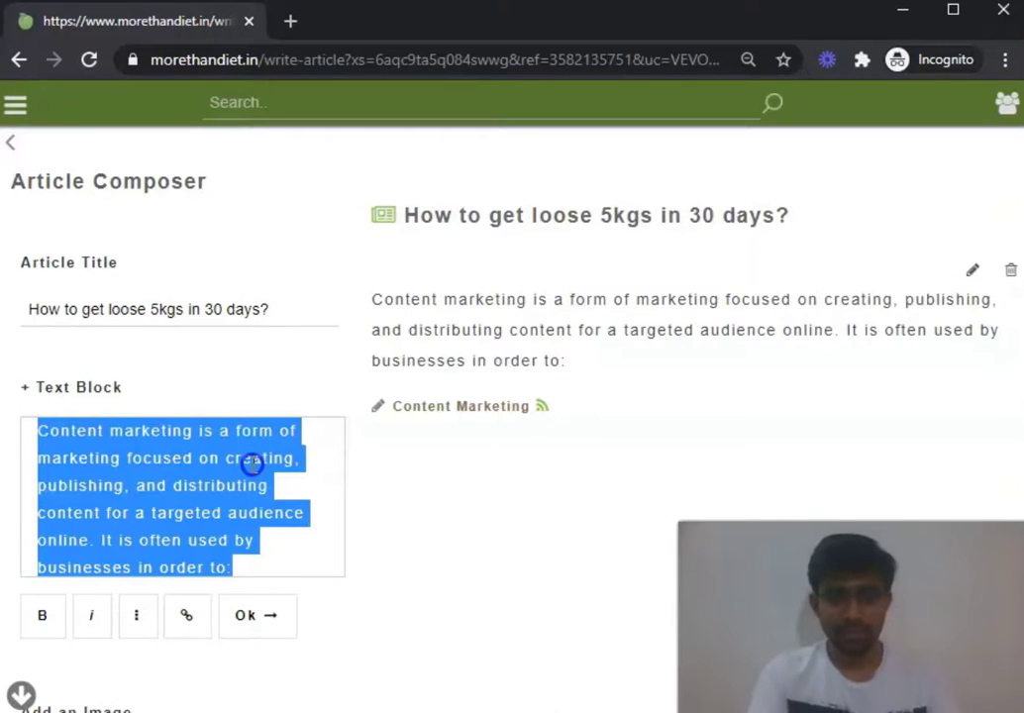
type("I")
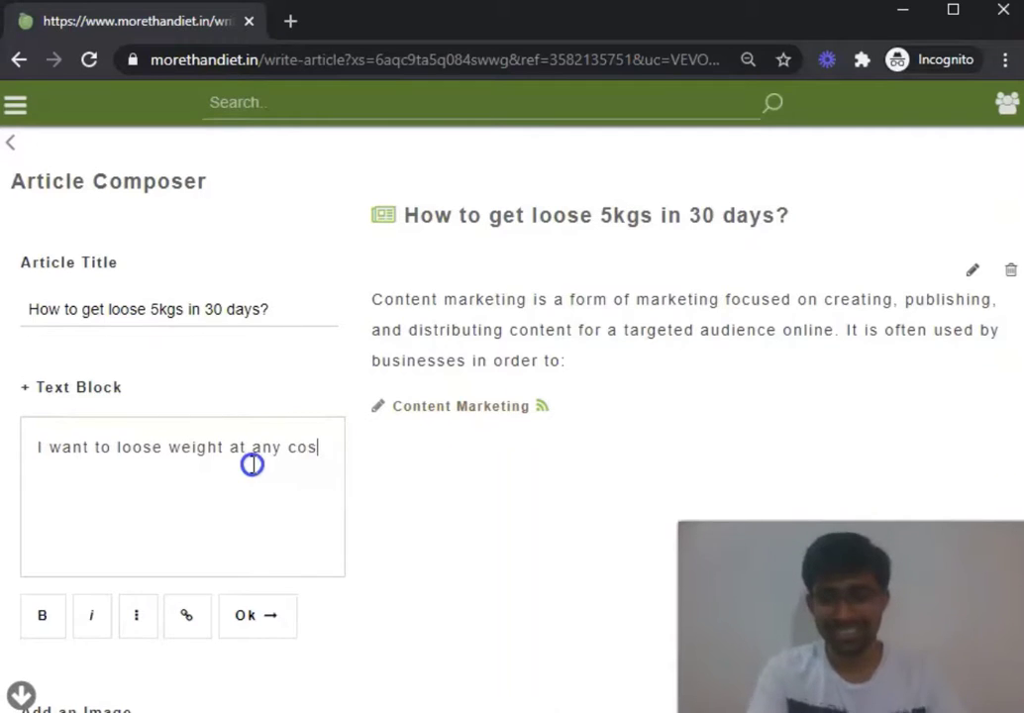
type("t :)")
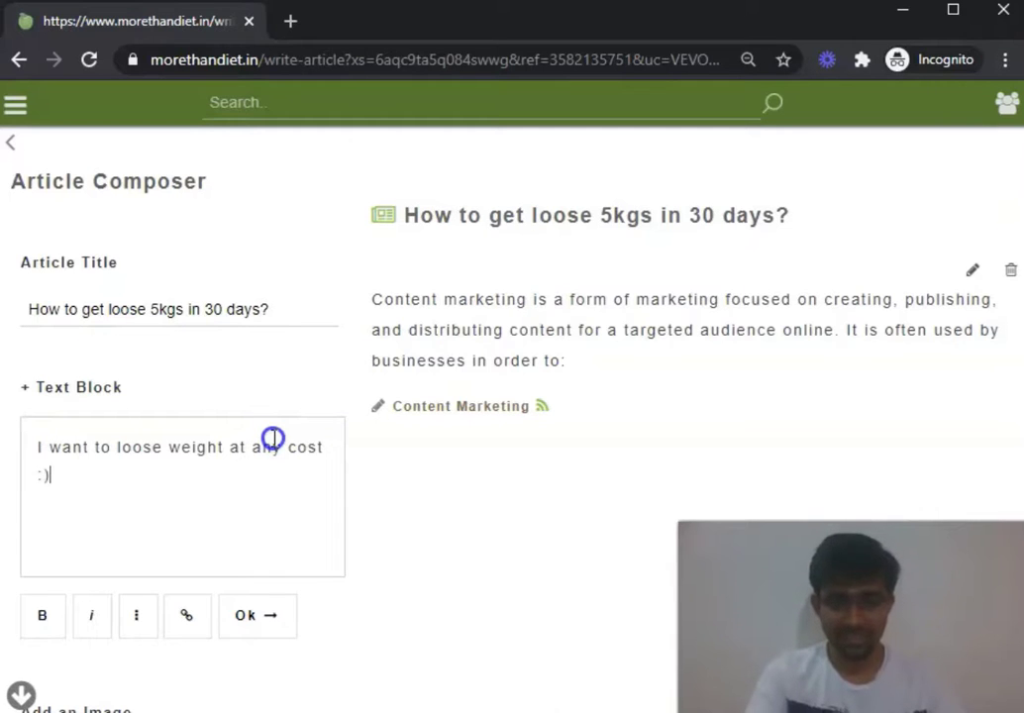
left_click(263, 620)
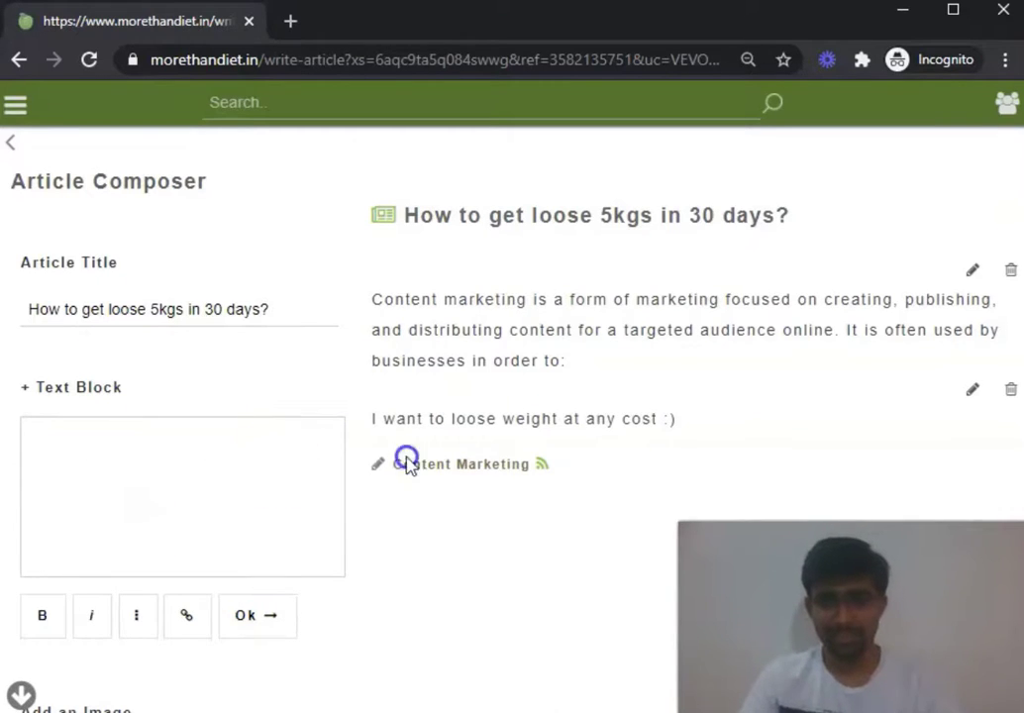
- Copy both existing article paragraphs and add them again as a further text block
left_click_drag(716, 419, 371, 306)
key("ctrl+c")
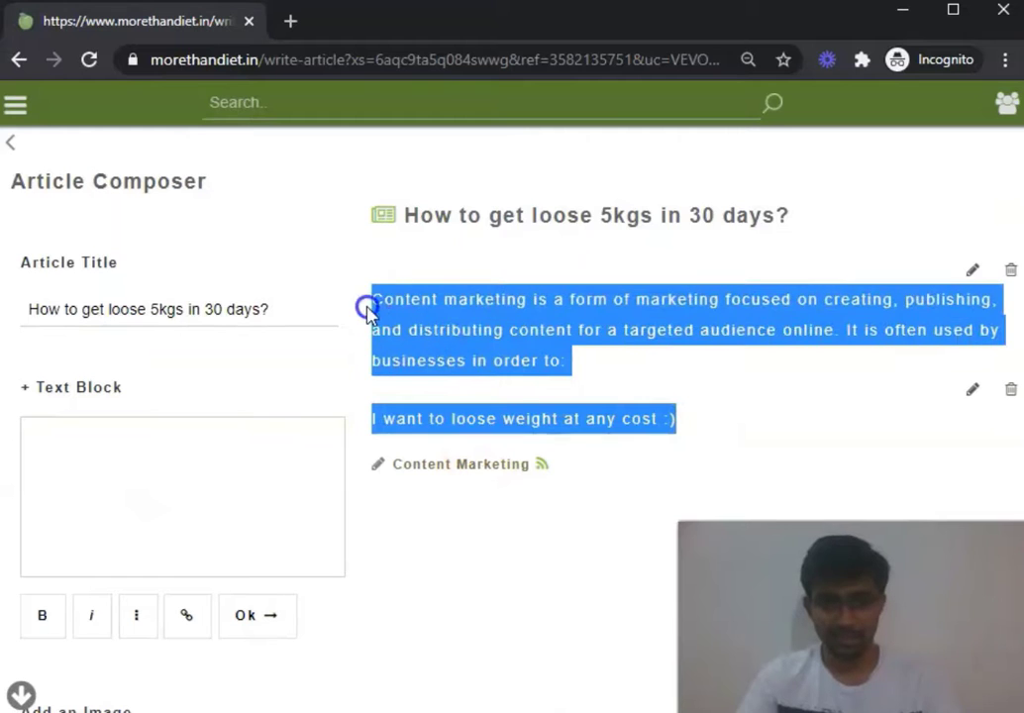
left_click(196, 488)
key("ctrl+v")
left_click(245, 608)
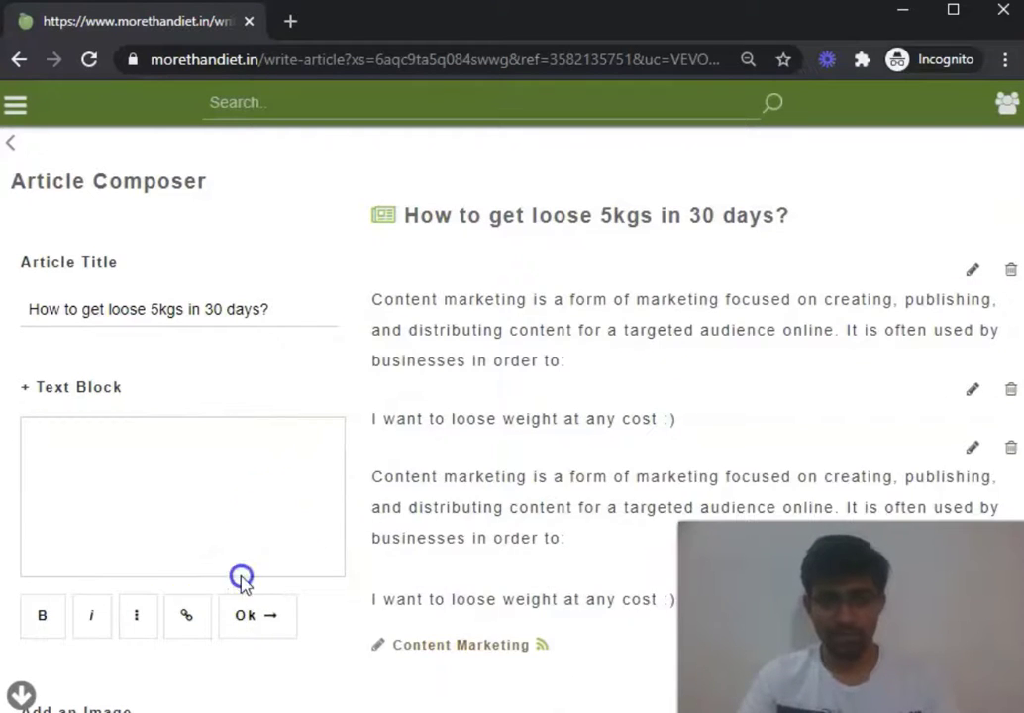
- Add the picture image-1 from the Pictures folder to the article below the last text block
scroll(416, 384, "down", 2)
scroll(416, 384, "down", 1)
scroll(416, 381, "up", 3)
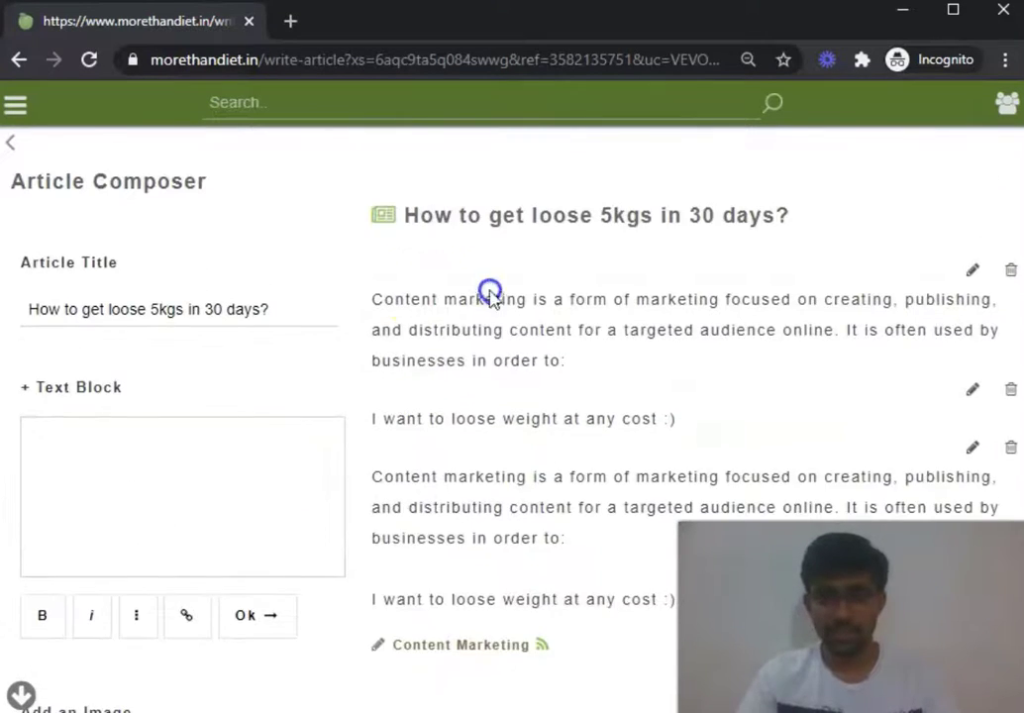
left_click(445, 341)
scroll(616, 381, "down", 1)
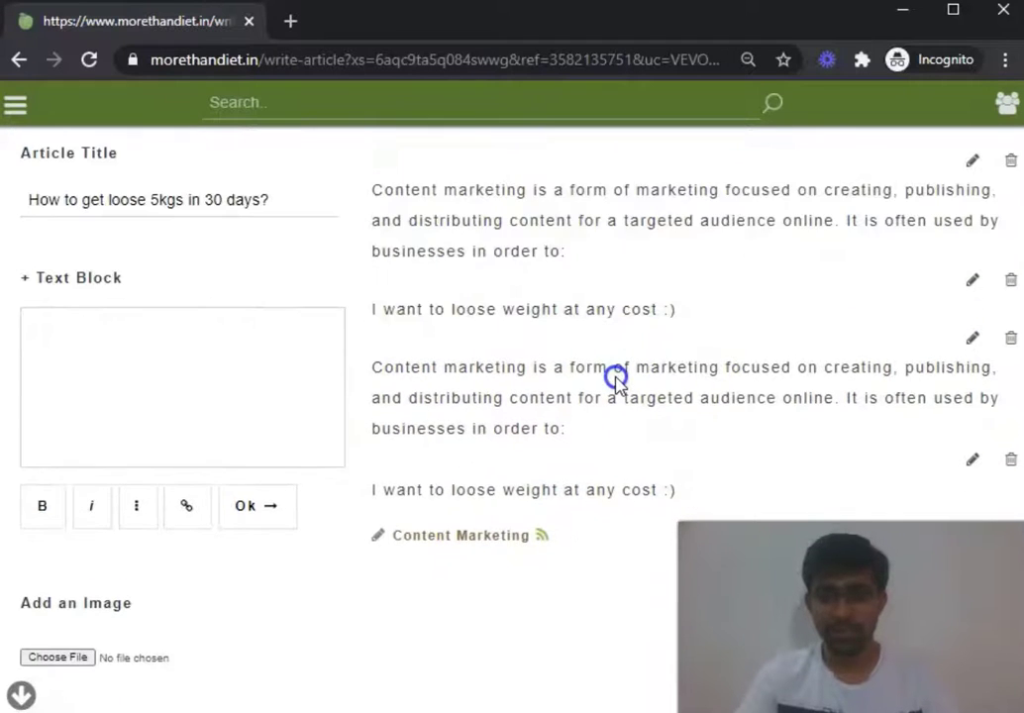
scroll(615, 378, "up", 1)
scroll(614, 378, "down", 2)
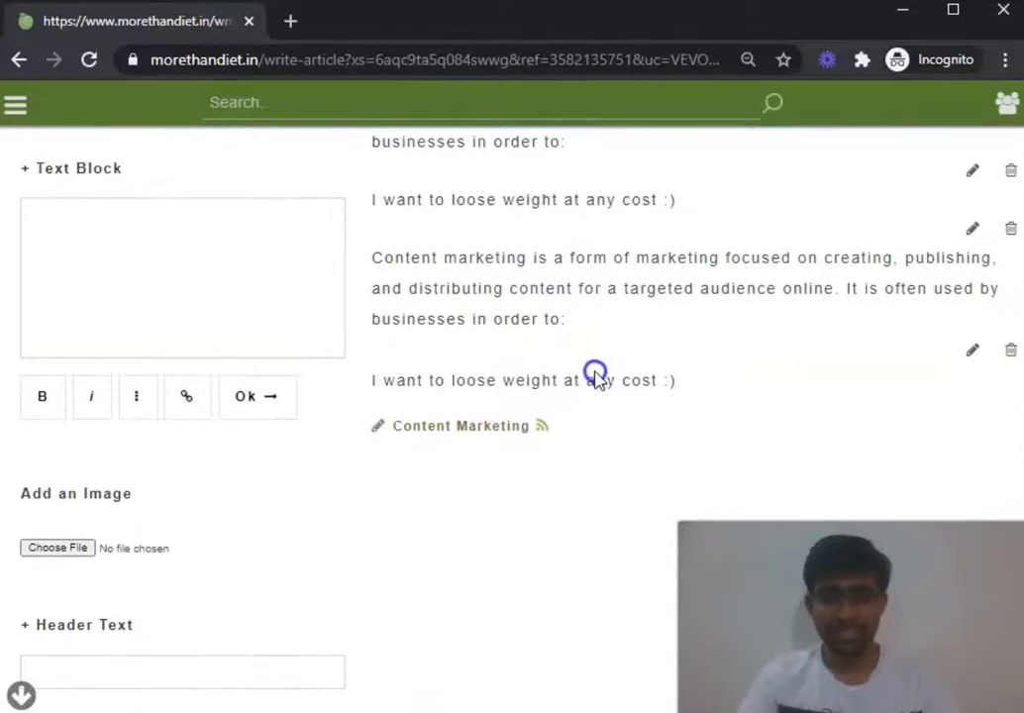
left_click(90, 557)
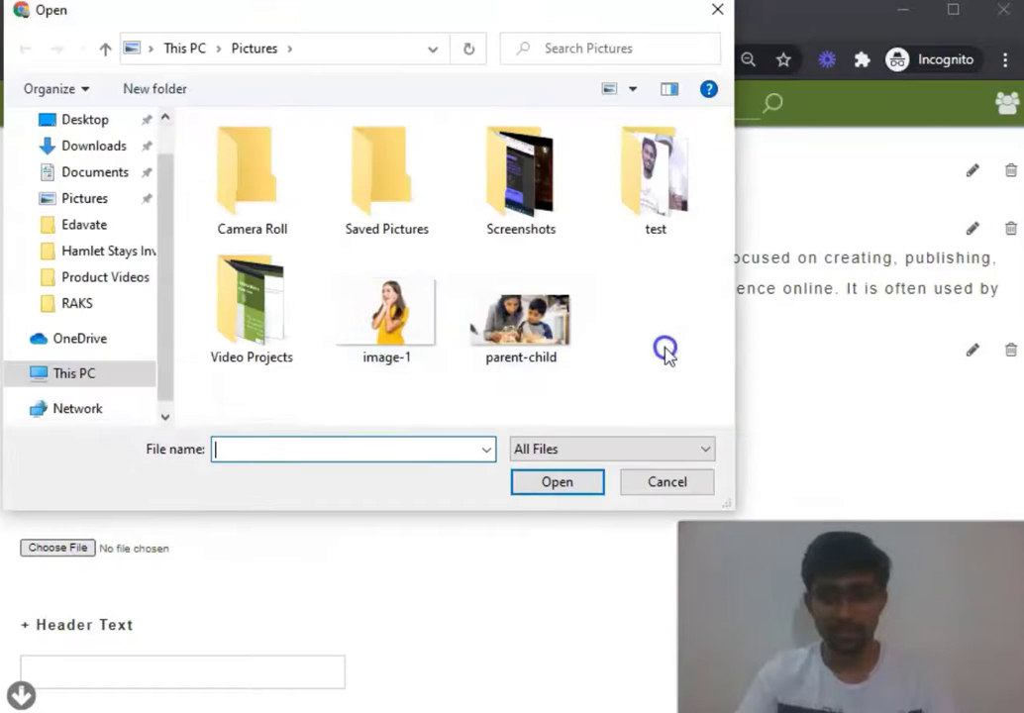
left_click(409, 342)
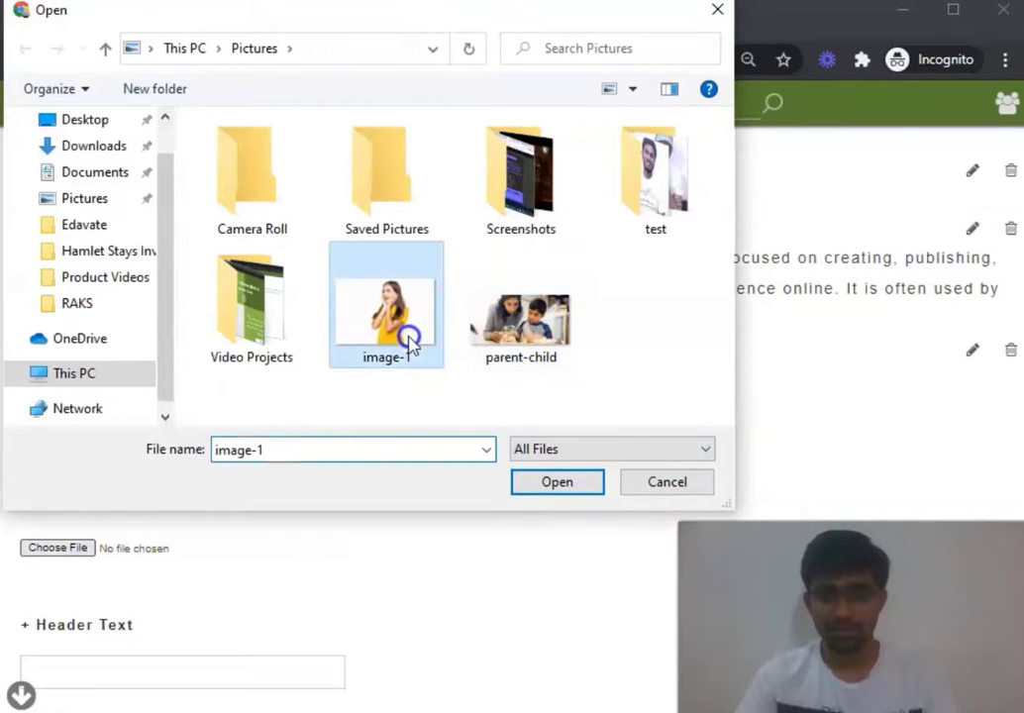
left_click(561, 483)
scroll(522, 372, "down", 3)
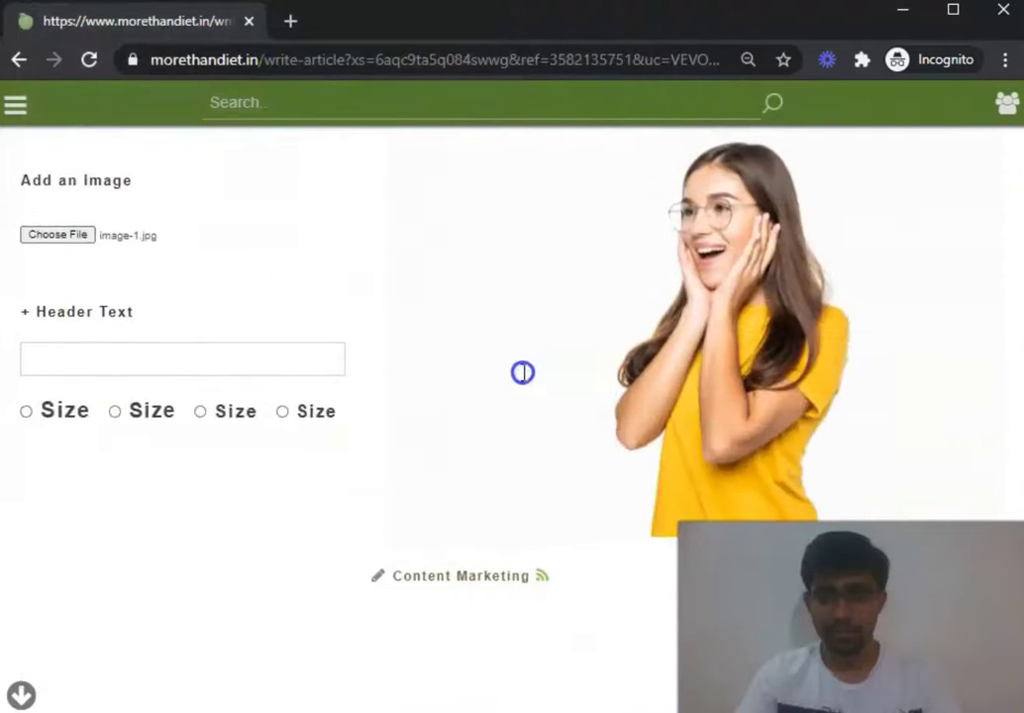
scroll(522, 372, "up", 1)
scroll(522, 372, "down", 1)
scroll(522, 372, "up", 3)
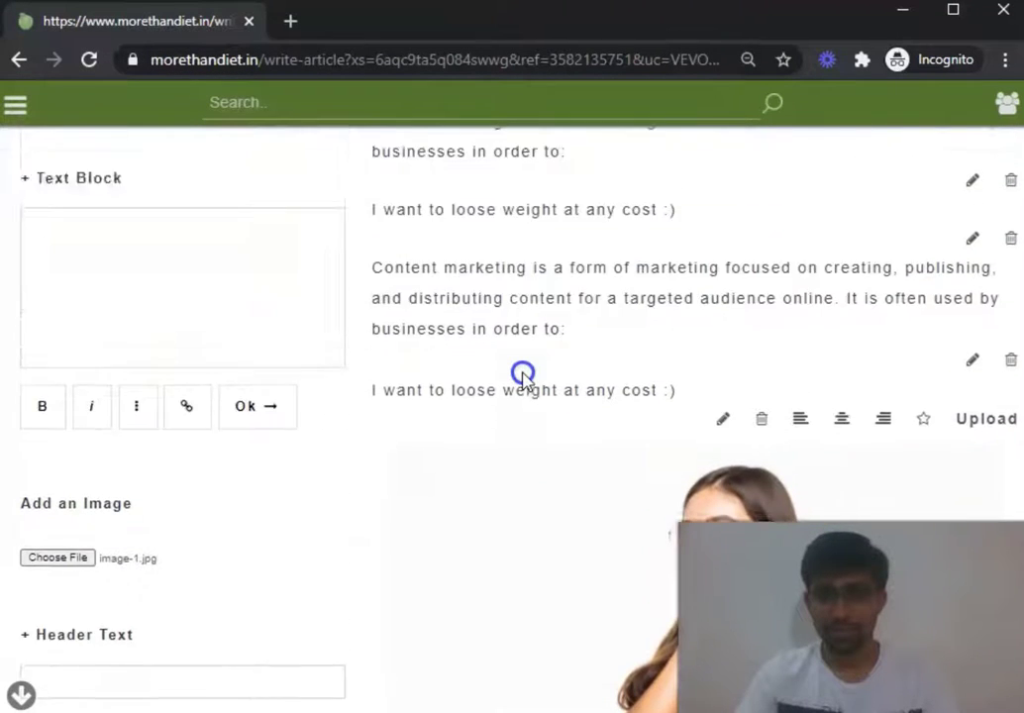
scroll(522, 375, "down", 2)
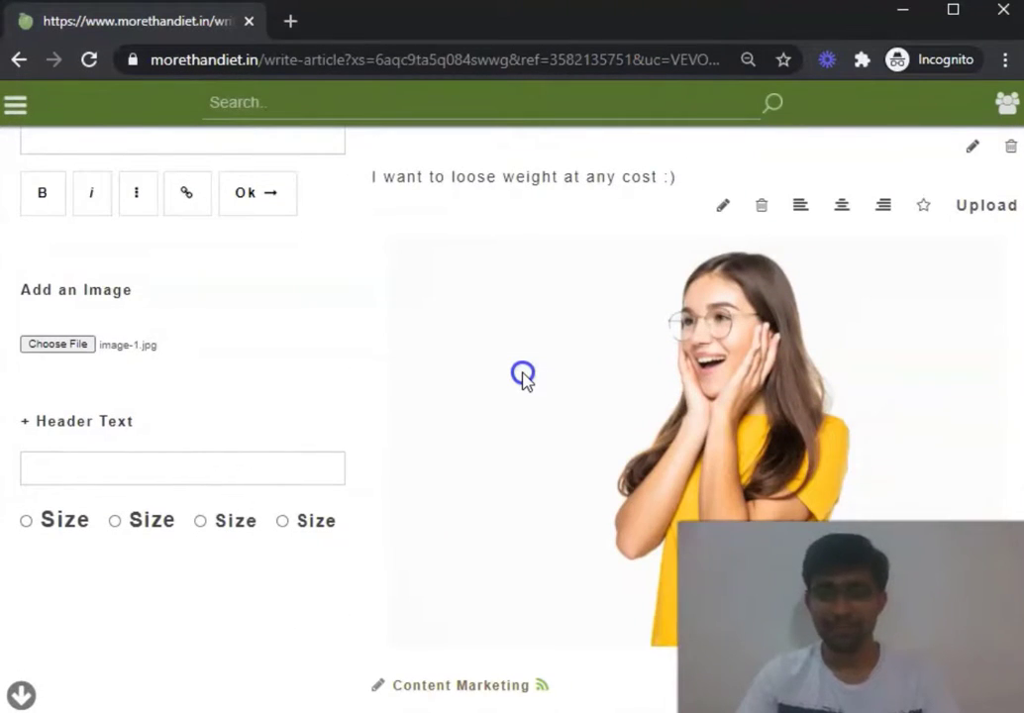
left_click(610, 366)
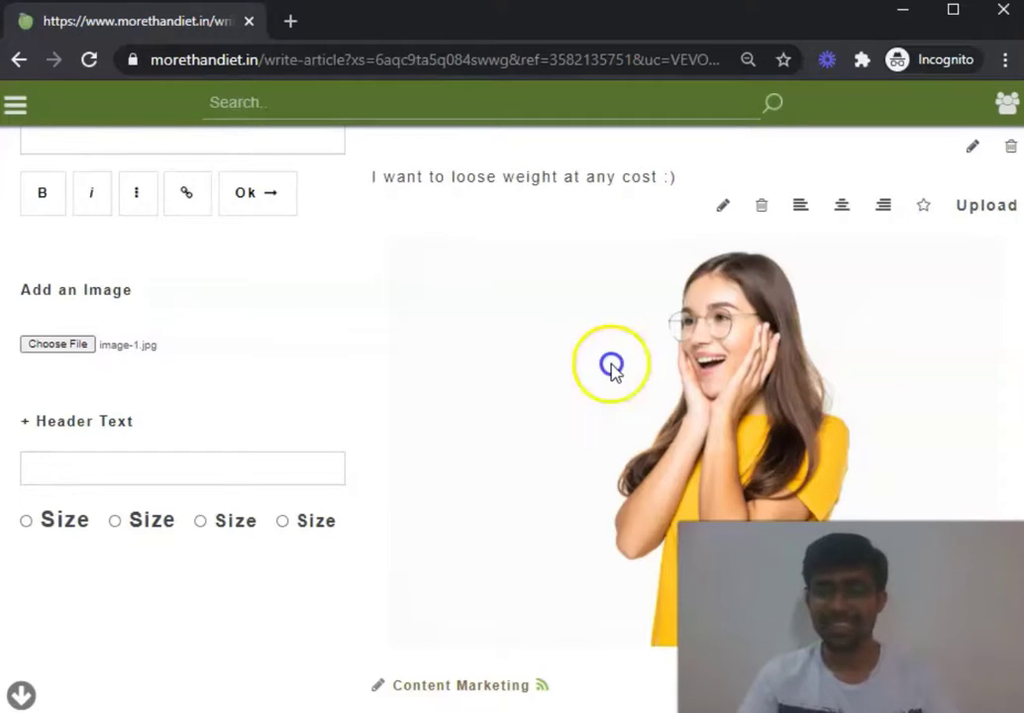
- Add the header "cousin reaction on seeing me thin" below the picture, using the second-largest size option
scroll(407, 371, "up", 1)
scroll(407, 370, "down", 3)
scroll(407, 371, "up", 1)
left_click(262, 354)
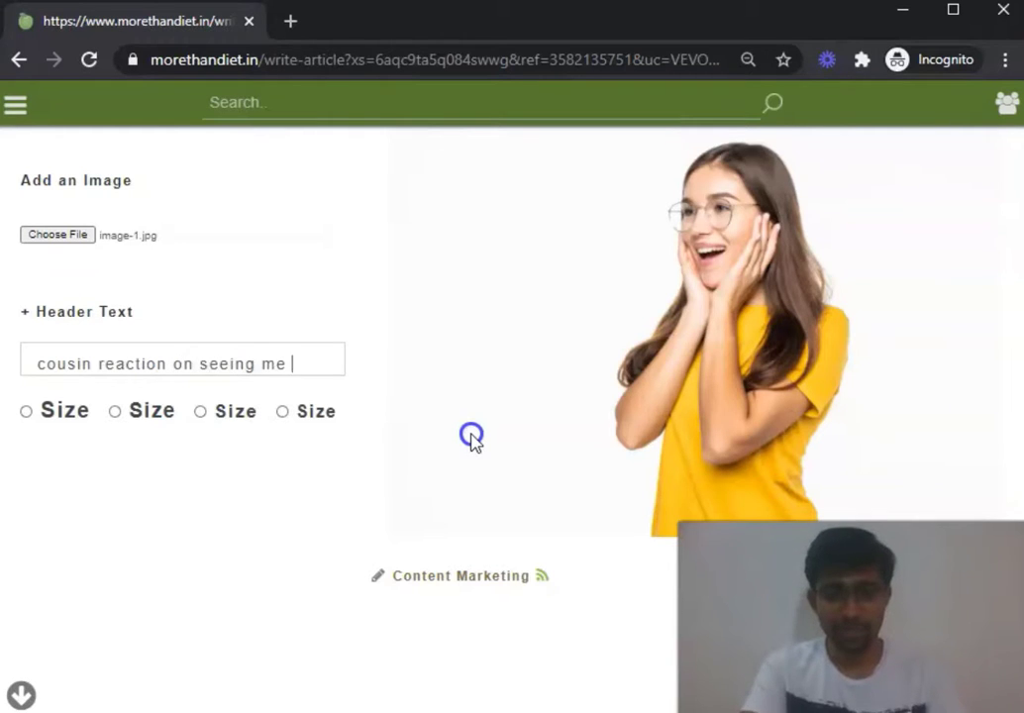
left_click(127, 413)
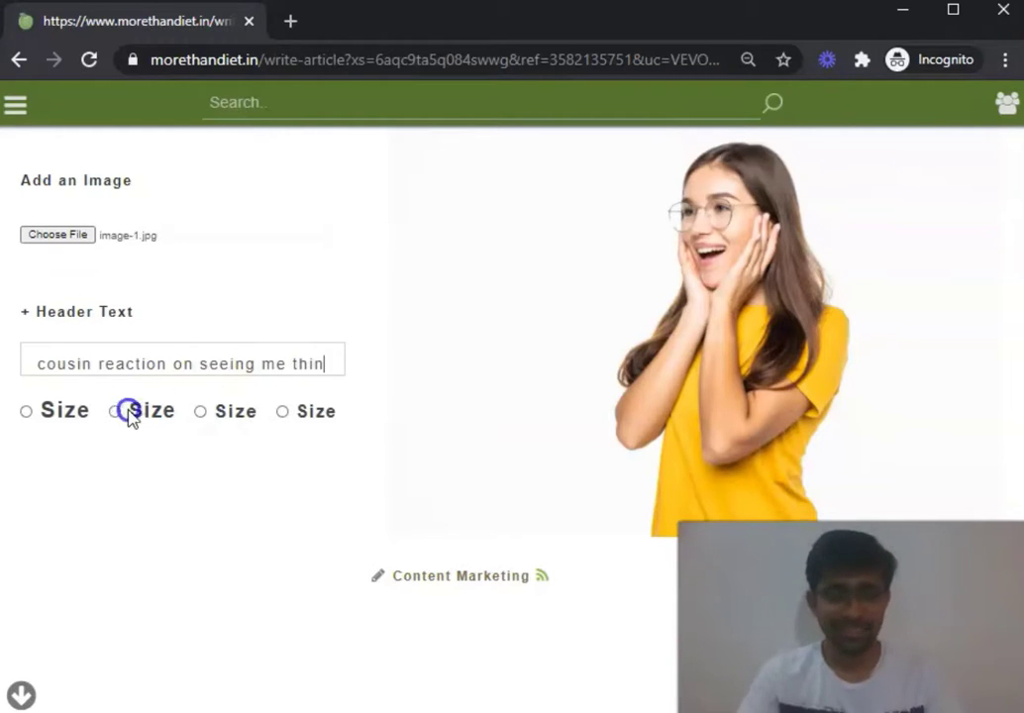
left_click(109, 416)
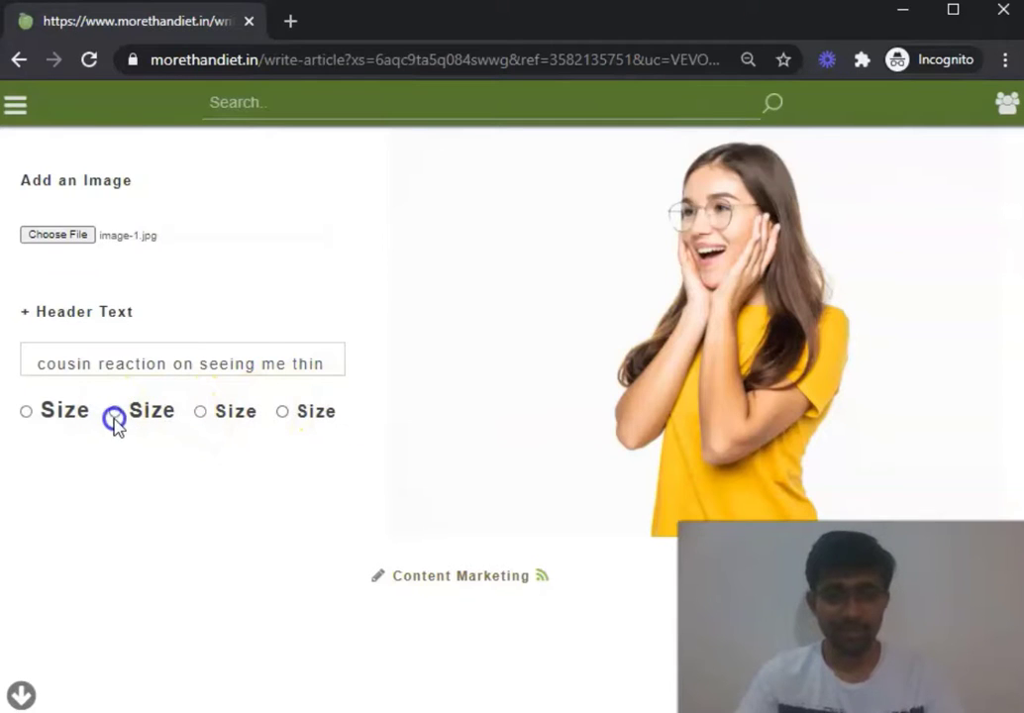
scroll(515, 307, "down", 1)
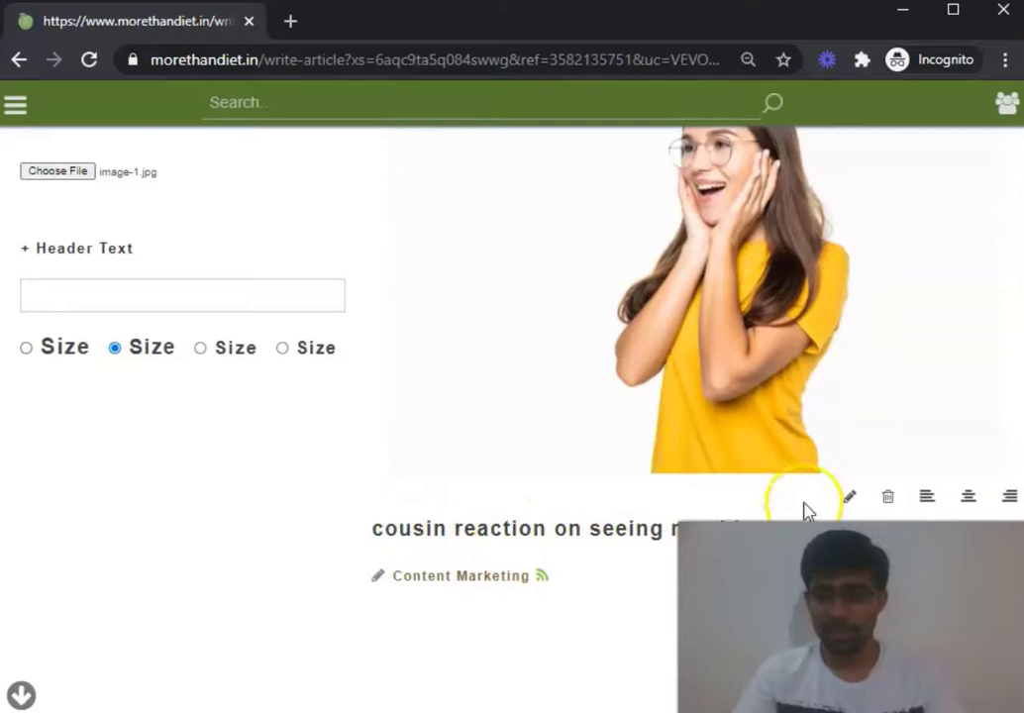
- Center the header below the picture in the article
left_click(969, 498)
scroll(772, 435, "up", 2)
scroll(732, 348, "down", 2)
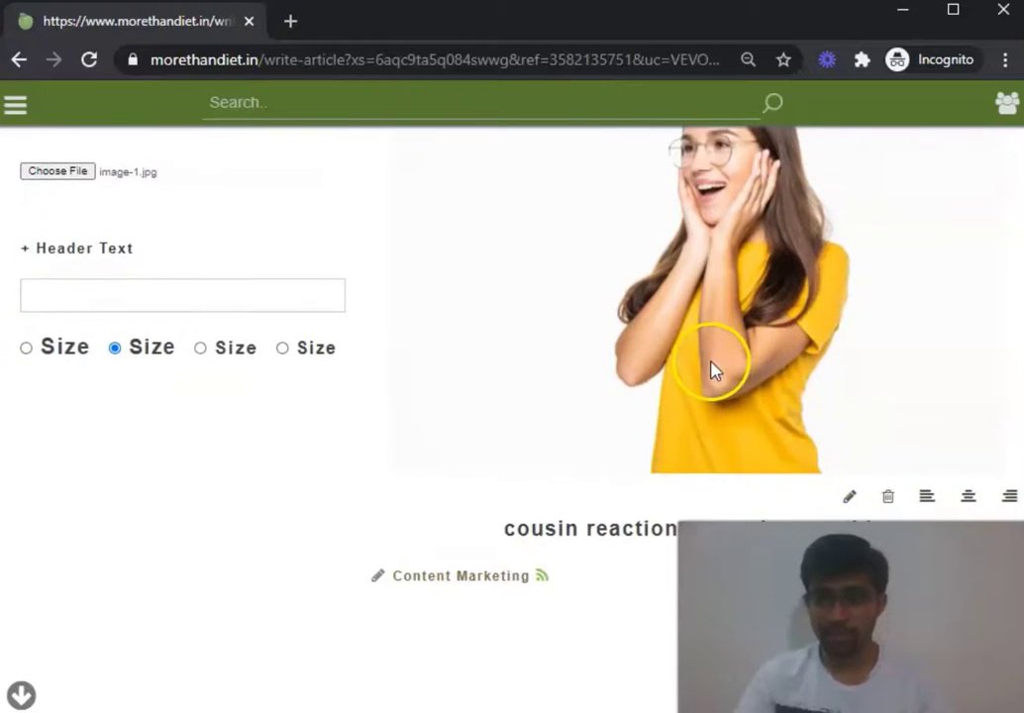
scroll(708, 365, "up", 2)
scroll(704, 361, "down", 2)
scroll(705, 361, "up", 4)
scroll(707, 365, "down", 2)
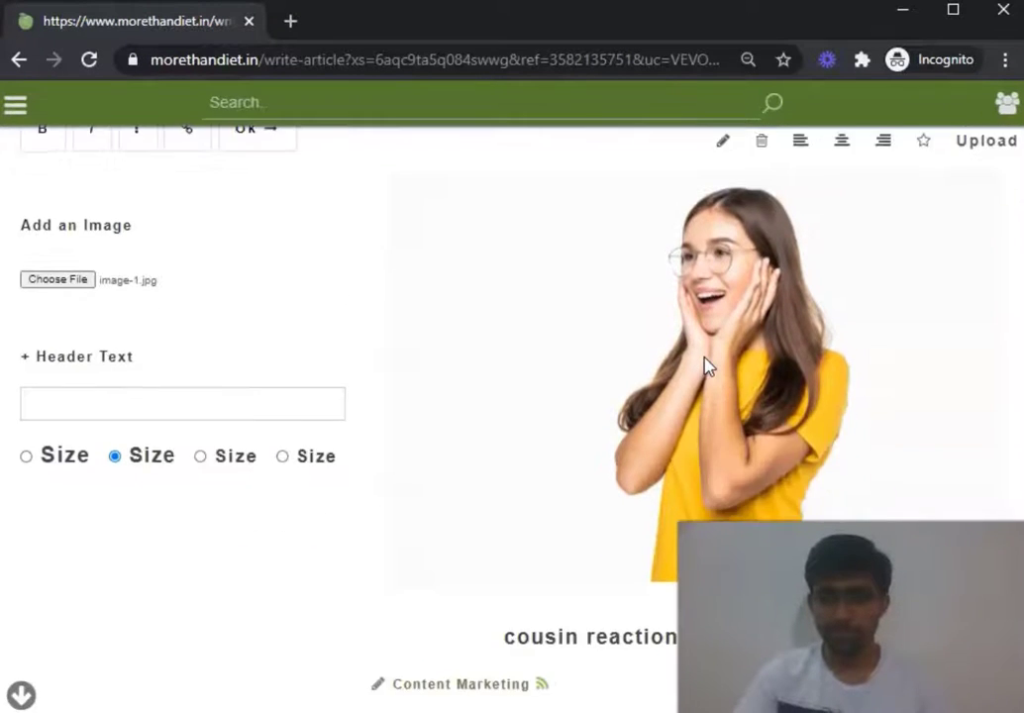
scroll(704, 363, "up", 2)
scroll(710, 360, "down", 4)
- Copy the first three article paragraphs and add them as a new text block below the header
scroll(177, 328, "up", 8)
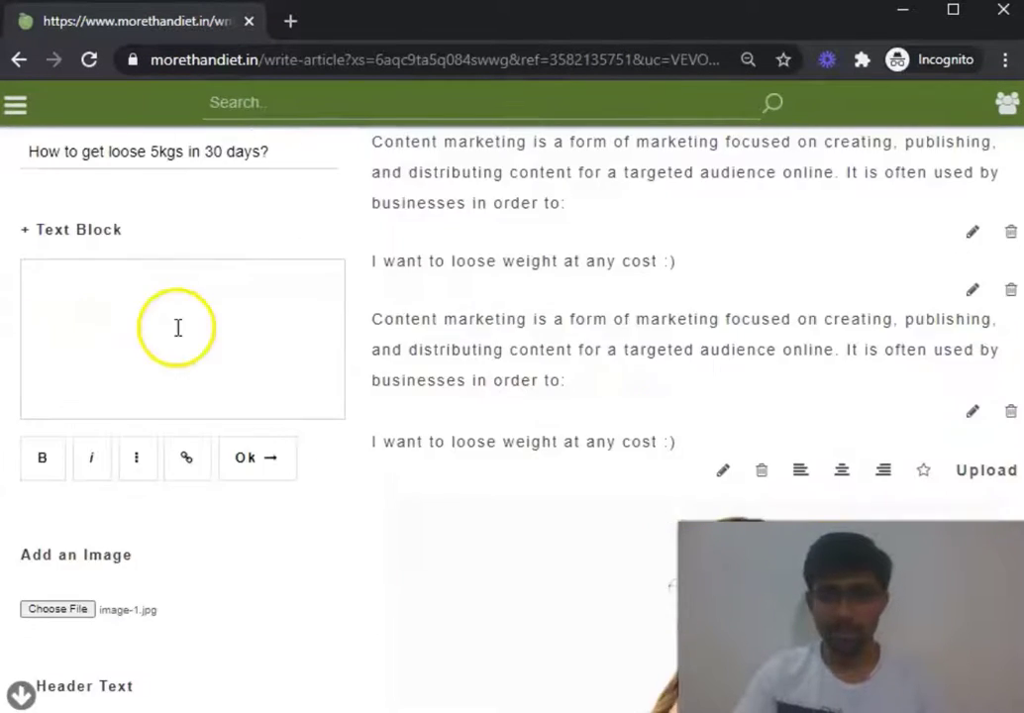
scroll(178, 328, "up", 3)
left_click_drag(604, 543, 381, 308)
key("ctrl+c")
left_click(195, 493)
key("ctrl+v")
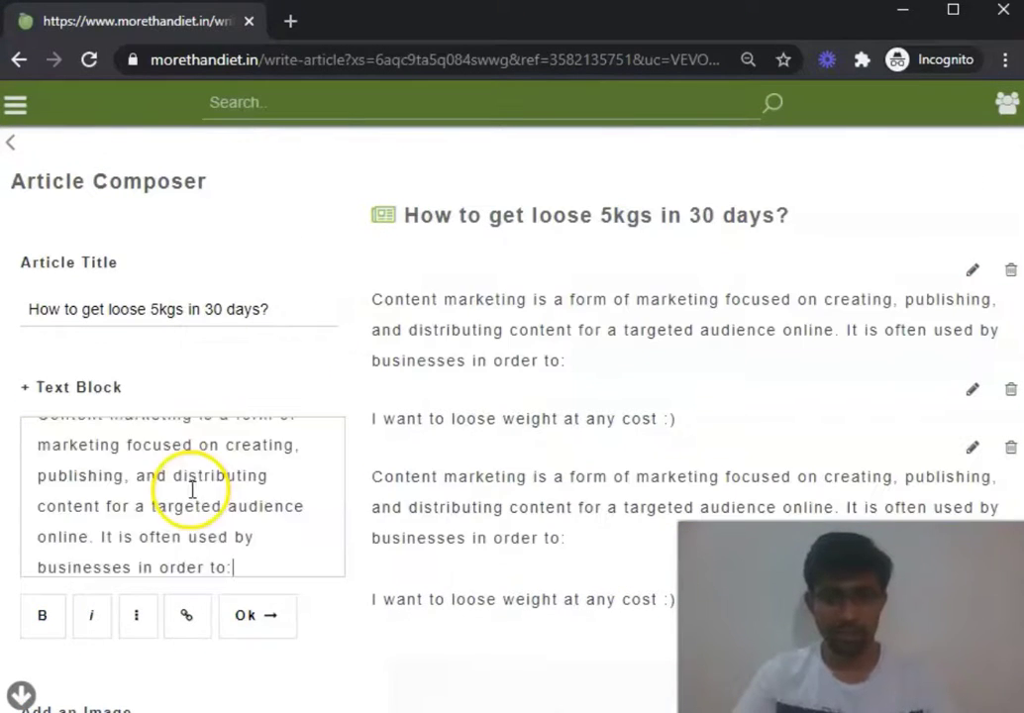
scroll(193, 492, "down", 1)
left_click(244, 609)
scroll(735, 311, "down", 9)
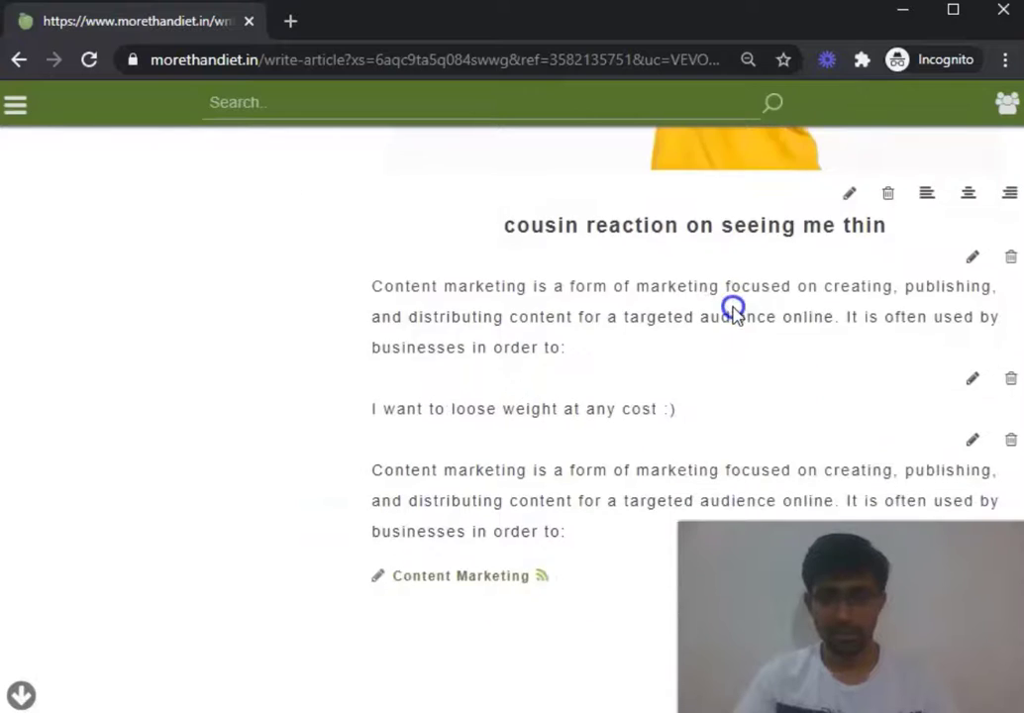
- Copy the sentence "I want to loose weight at any cost :)" and add a text block that repeats it several times
scroll(732, 306, "up", 9)
scroll(732, 306, "down", 1)
left_click_drag(675, 288, 370, 274)
key("ctrl+c")
left_click(219, 347)
key("ctrl+v")
key("ctrl+v")
key("ctrl+v")
key("ctrl+v")
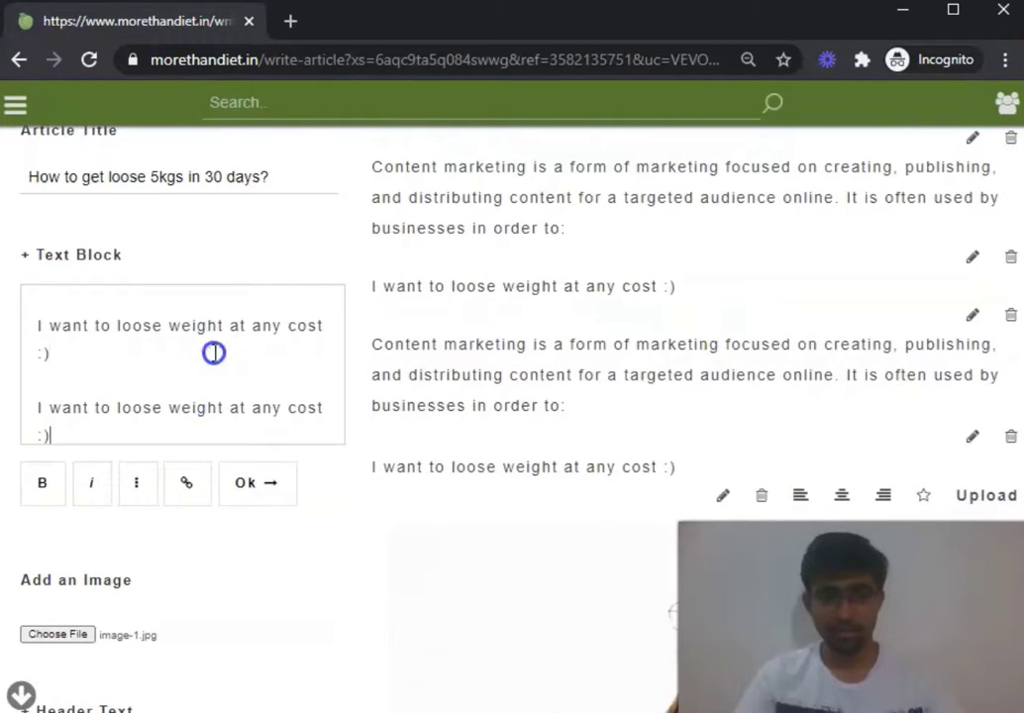
left_click(254, 500)
- Review the whole composed article from its title through the picture and header to the last text block
scroll(686, 327, "down", 3)
scroll(686, 327, "up", 2)
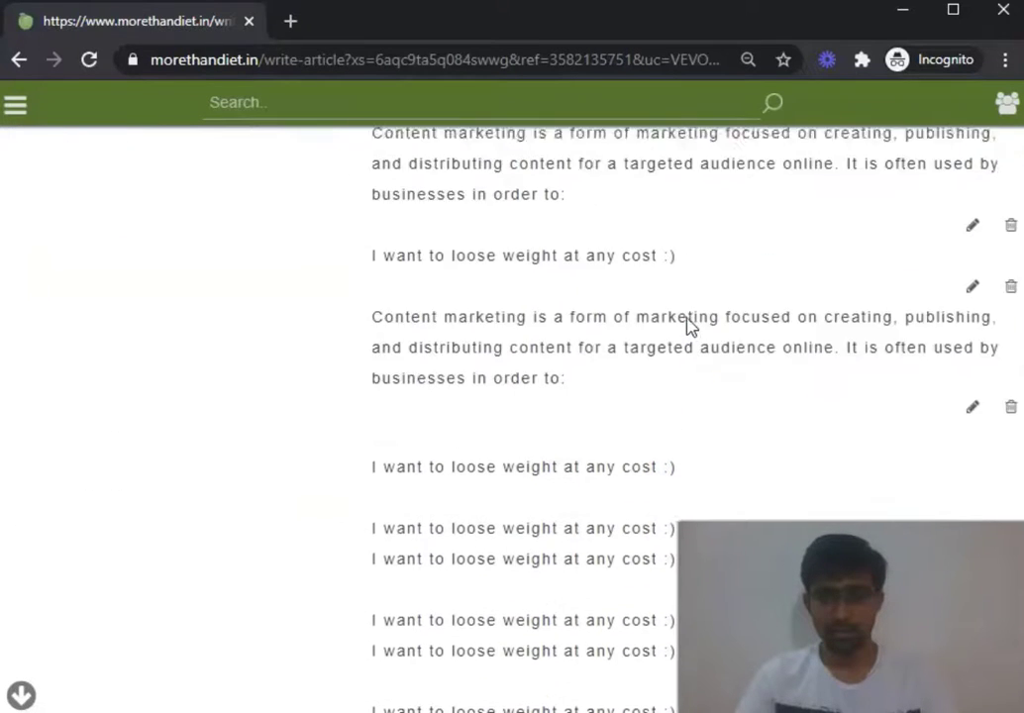
scroll(691, 327, "down", 2)
scroll(691, 327, "up", 10)
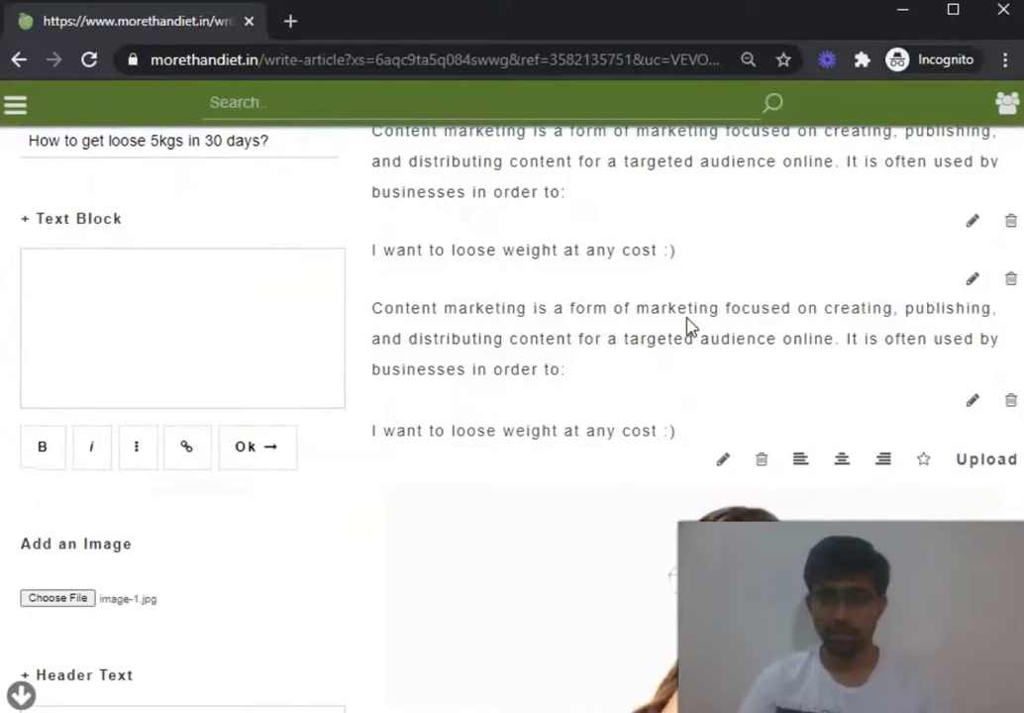
scroll(690, 327, "up", 2)
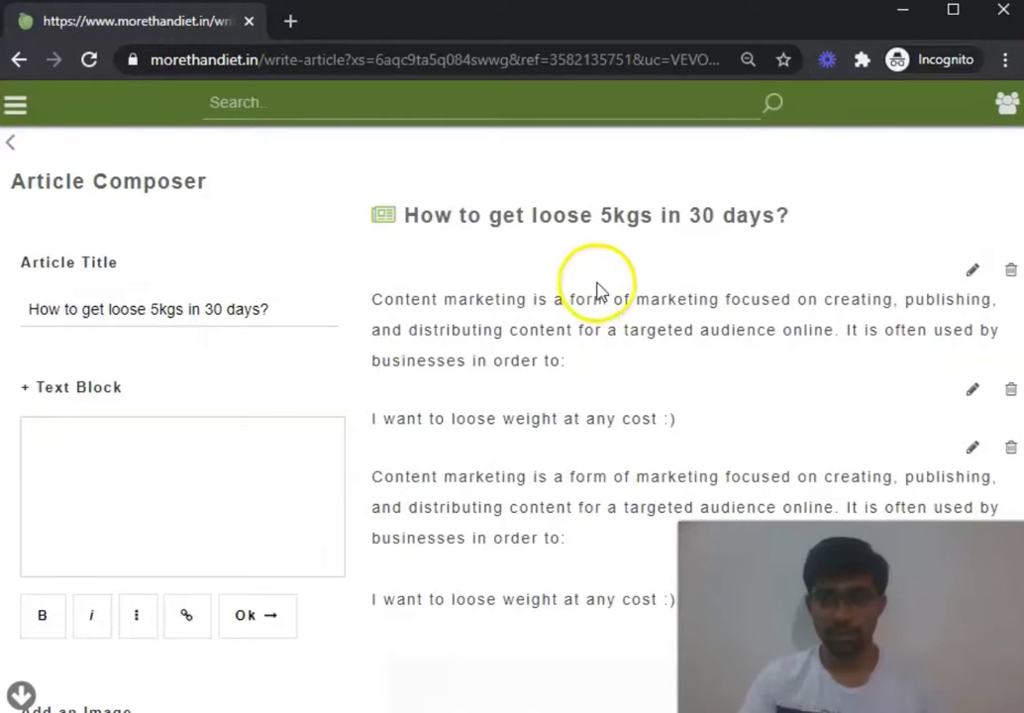
scroll(610, 292, "down", 9)
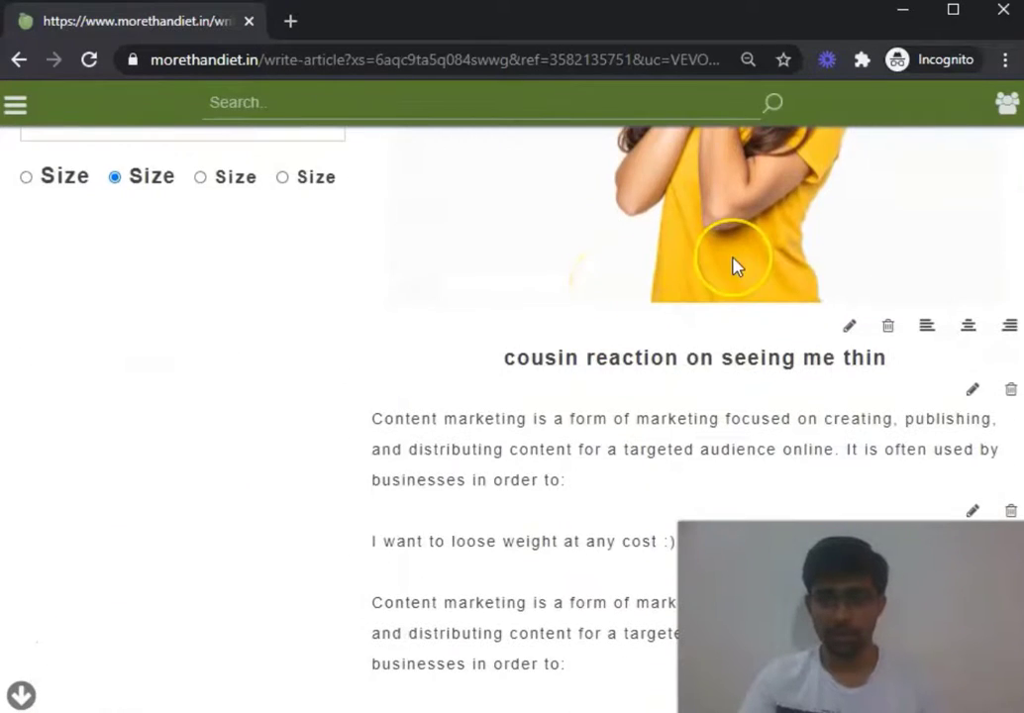
scroll(733, 266, "down", 1)
scroll(734, 265, "up", 3)
scroll(734, 265, "down", 6)
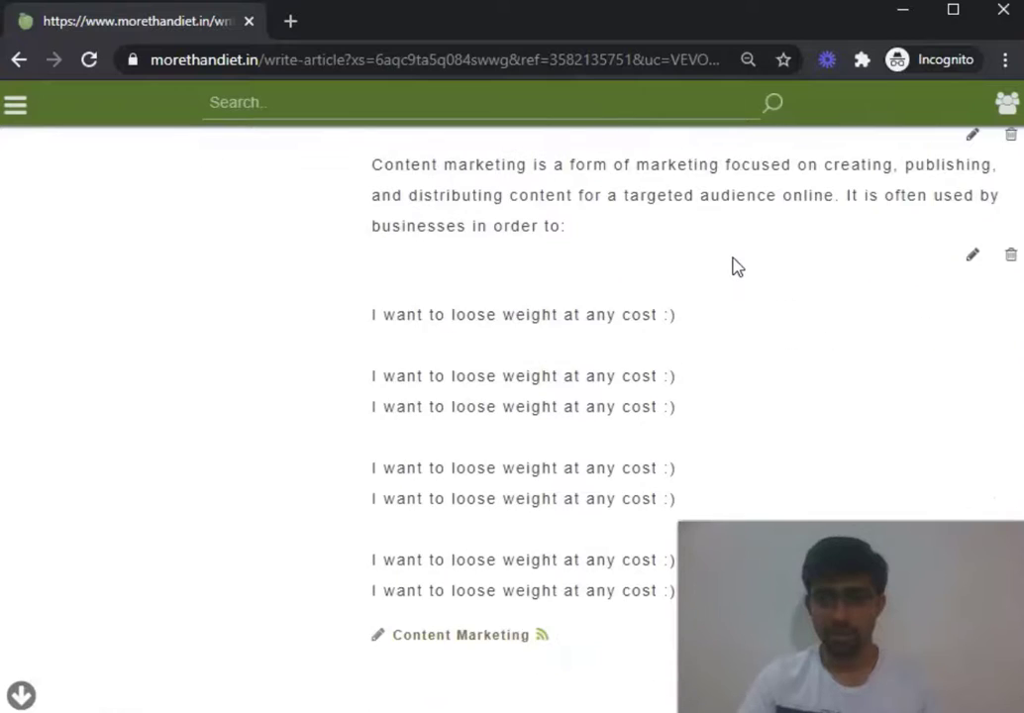
scroll(733, 265, "down", 1)
scroll(733, 265, "up", 8)
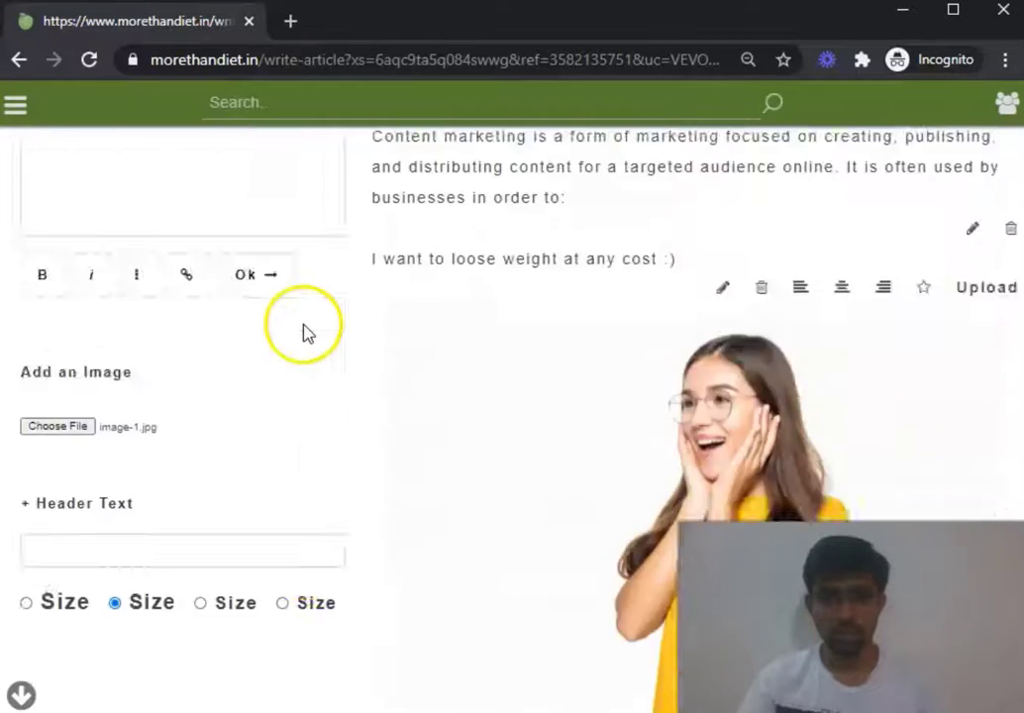
scroll(305, 327, "up", 2)
scroll(647, 307, "down", 4)
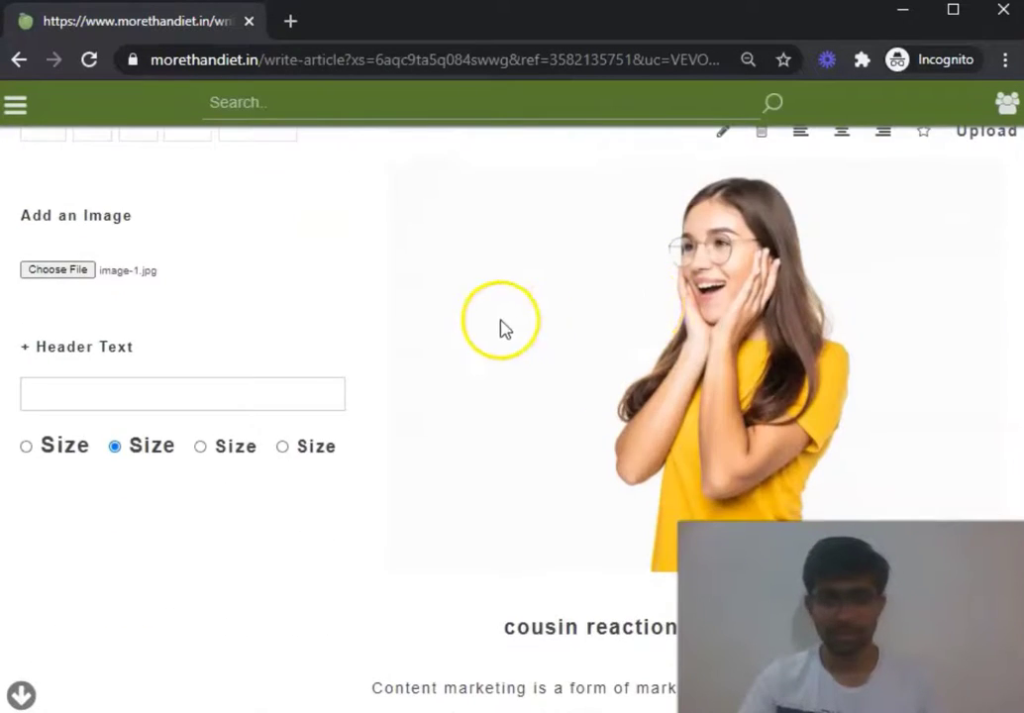
- Add the picture parent-child as a second image at the end of the article
scroll(500, 327, "up", 2)
left_click(84, 488)
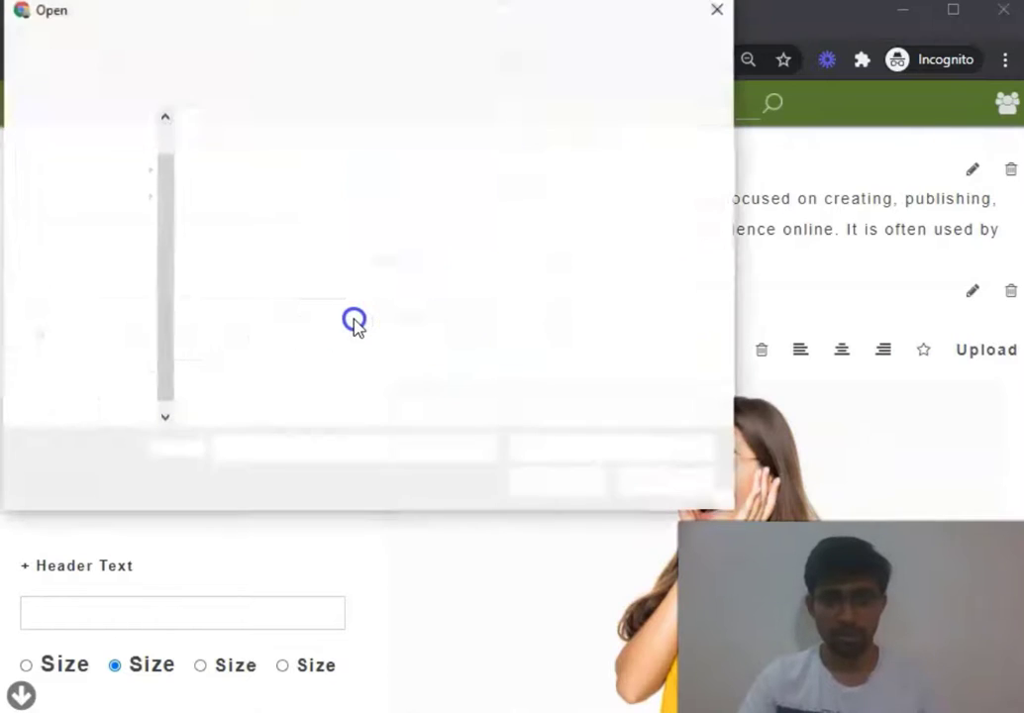
left_click(560, 365)
left_click(573, 485)
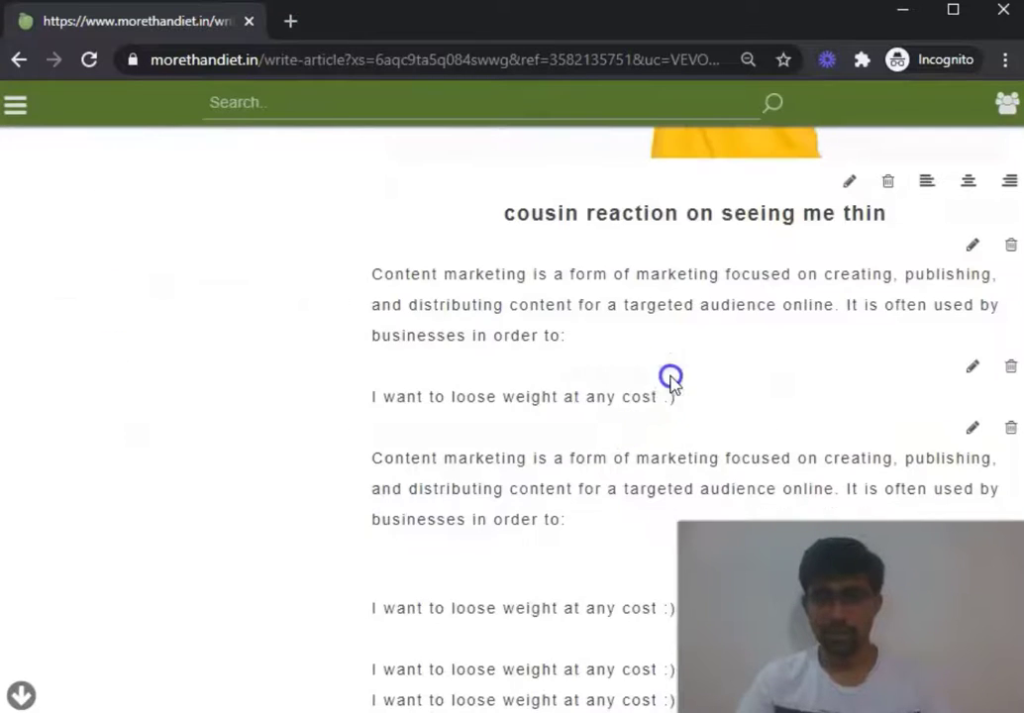
- Copy the "Content marketing" paragraph below the header and add it as a text block after the second picture
left_click_drag(670, 382, 355, 270)
left_click(354, 269)
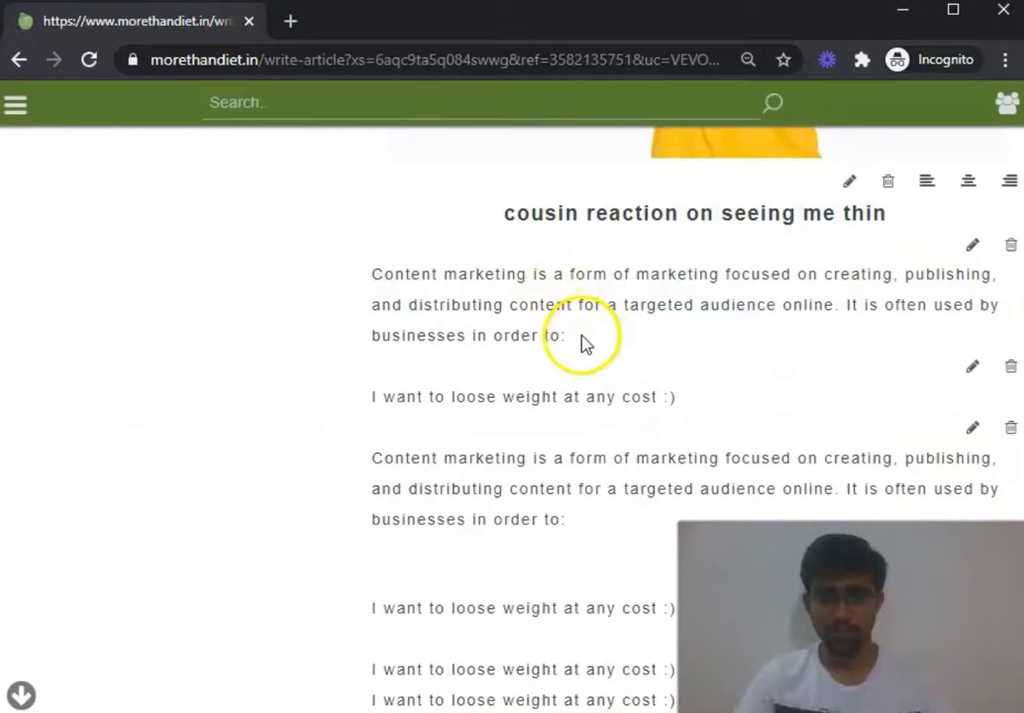
left_click_drag(581, 342, 374, 281)
key("ctrl+c")
scroll(372, 281, "up", 10)
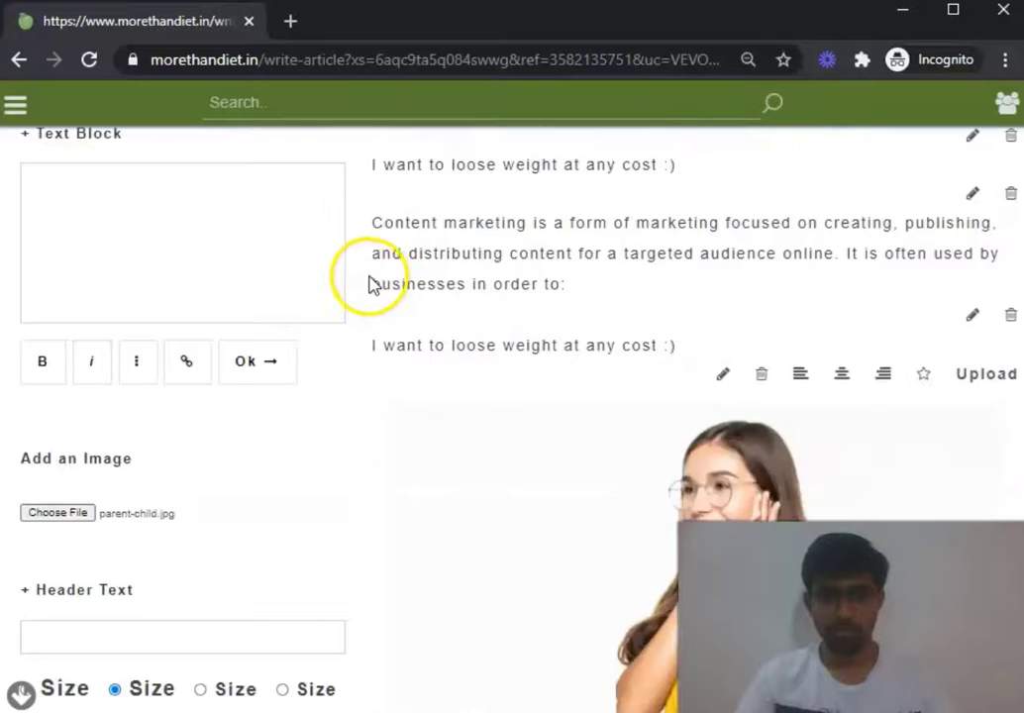
left_click(194, 438)
key("ctrl+v")
scroll(161, 452, "down", 1)
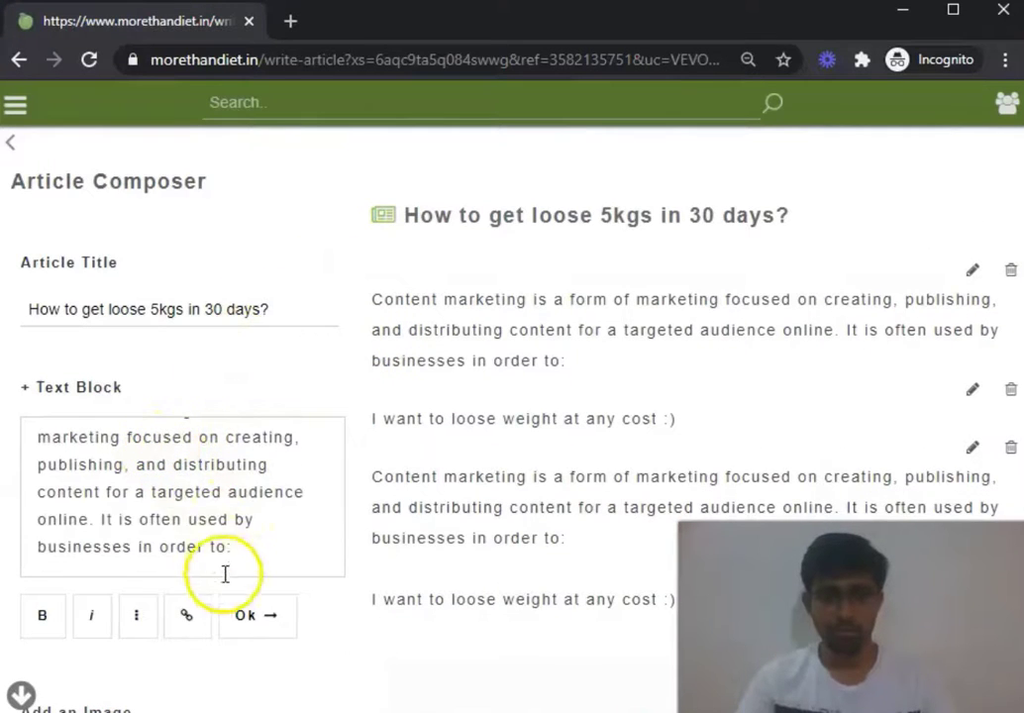
left_click(255, 615)
- Replace the text of the block below the second picture with "Conclusion: Every good thing take time :)"
scroll(524, 313, "down", 10)
scroll(611, 317, "down", 2)
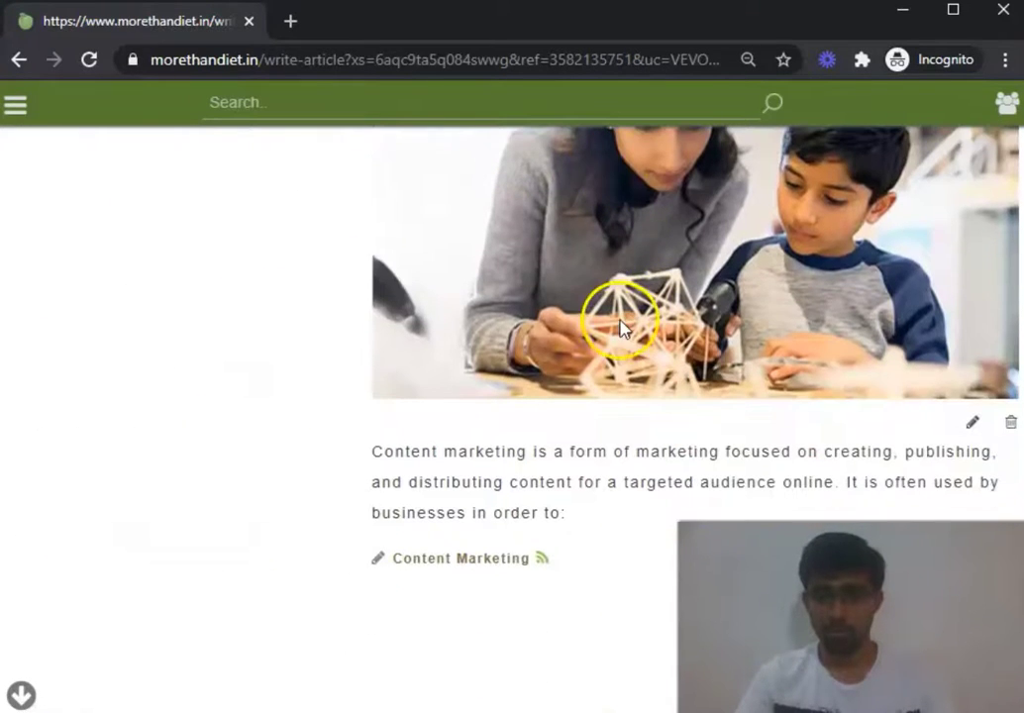
left_click(975, 425)
left_click(579, 434)
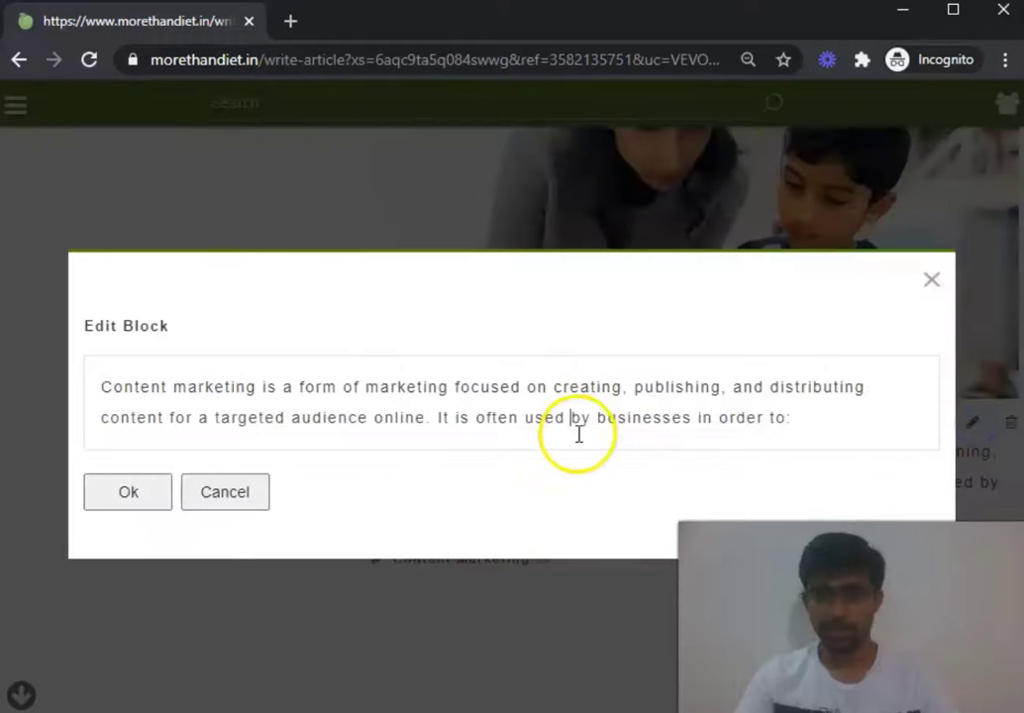
key("ctrl+a")
type("Con")
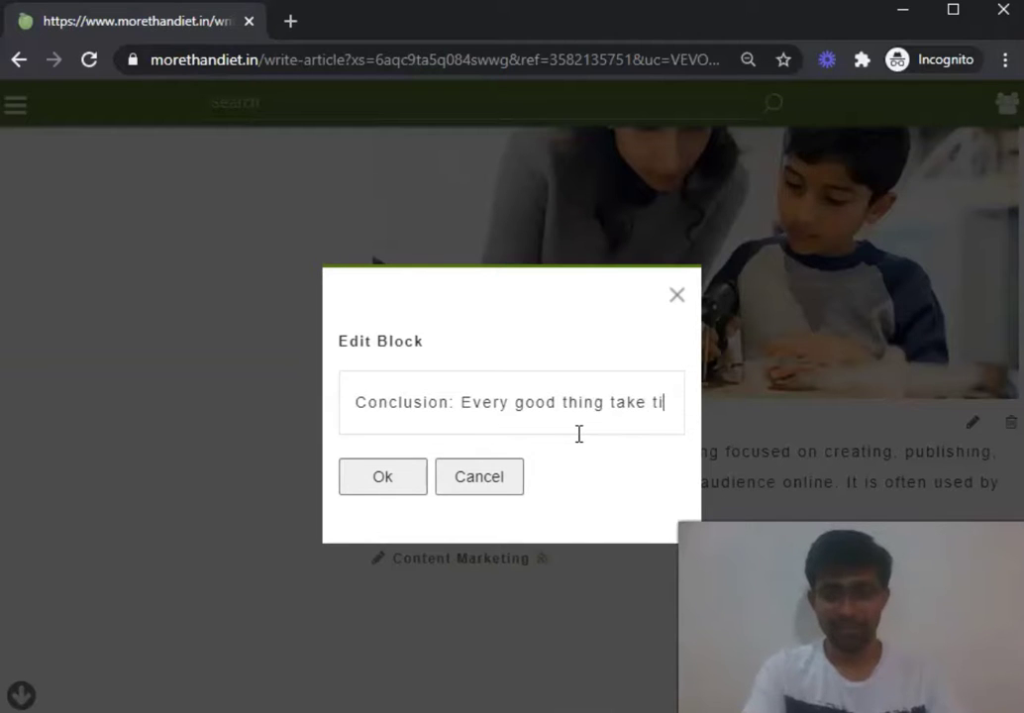
type("me :)")
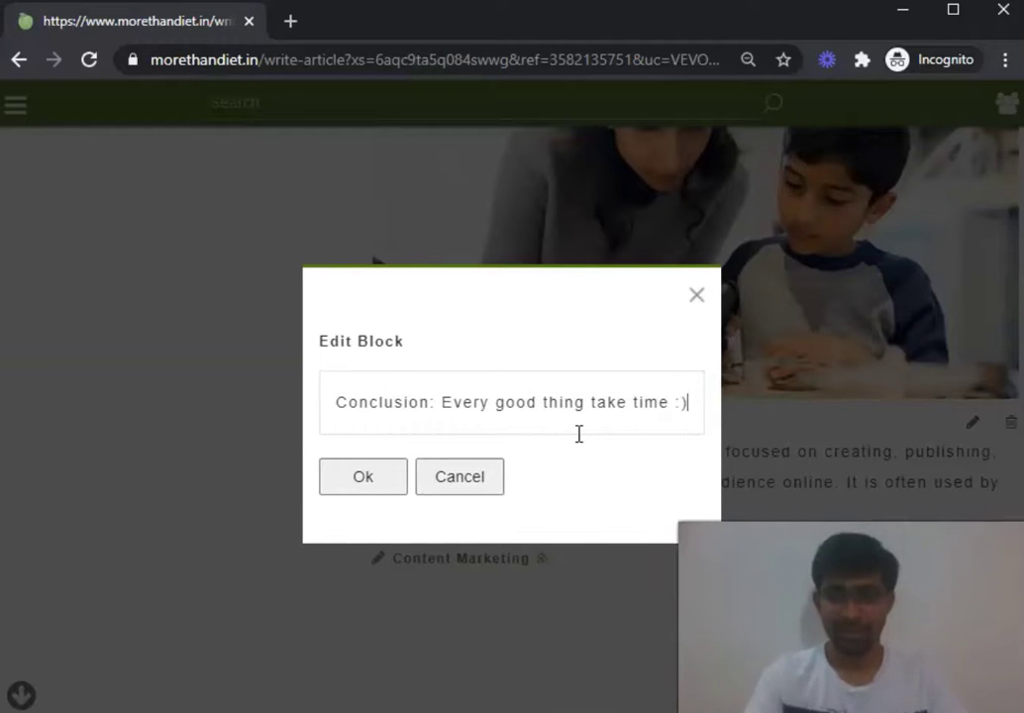
left_click(395, 480)
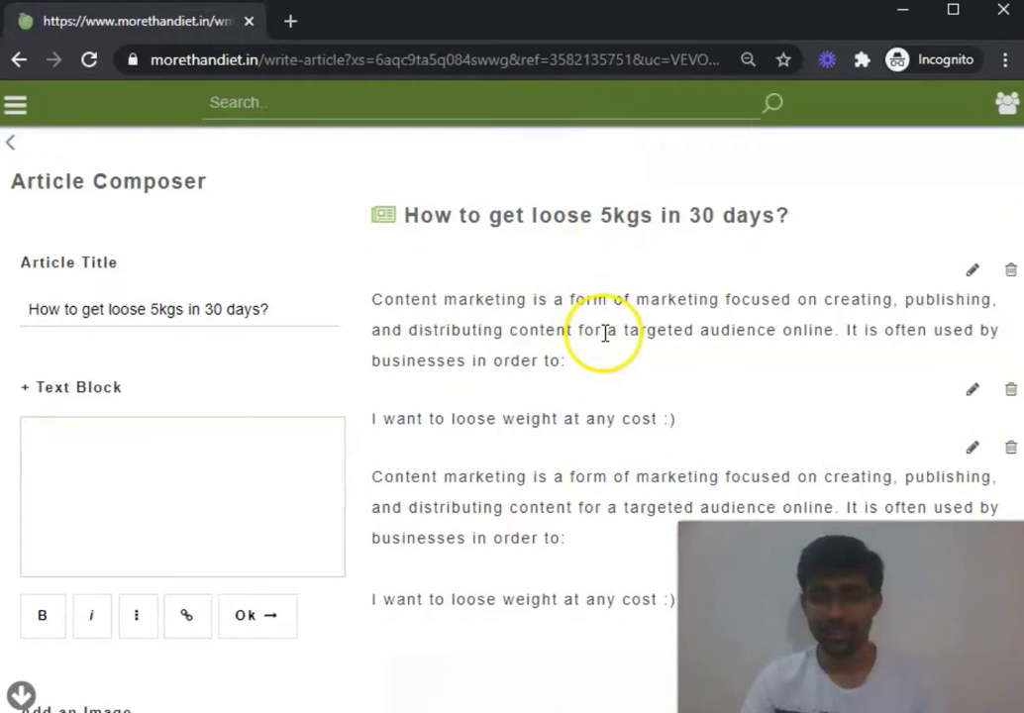
scroll(605, 333, "down", 12)
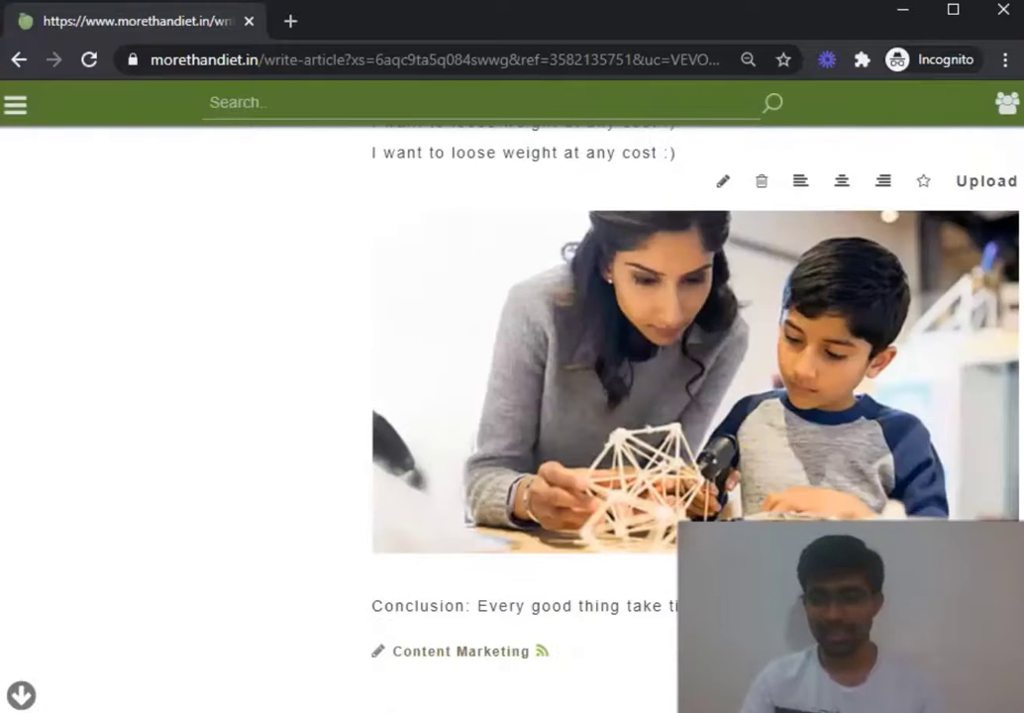